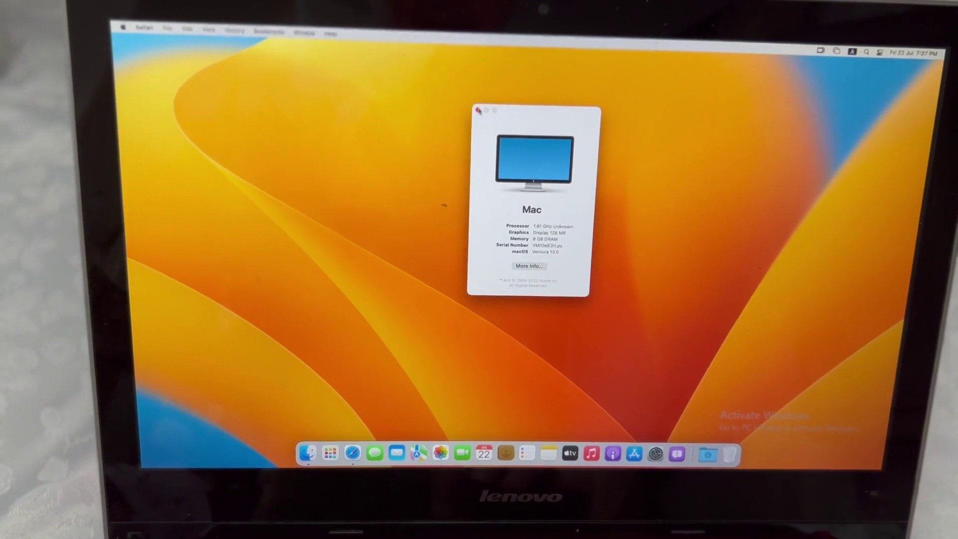
- Close the macOS About This Mac window and bring the VMware Player window forward
click(478, 110)
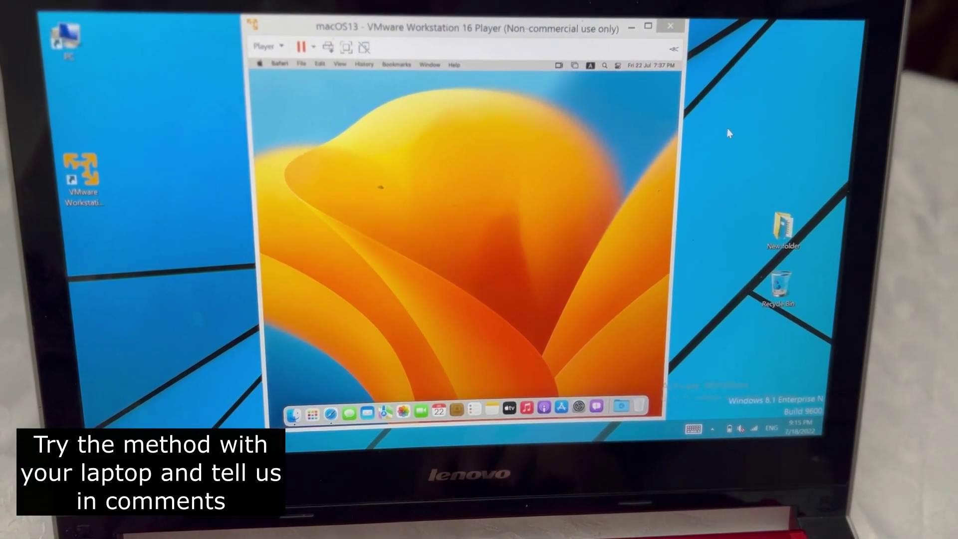
click(422, 37)
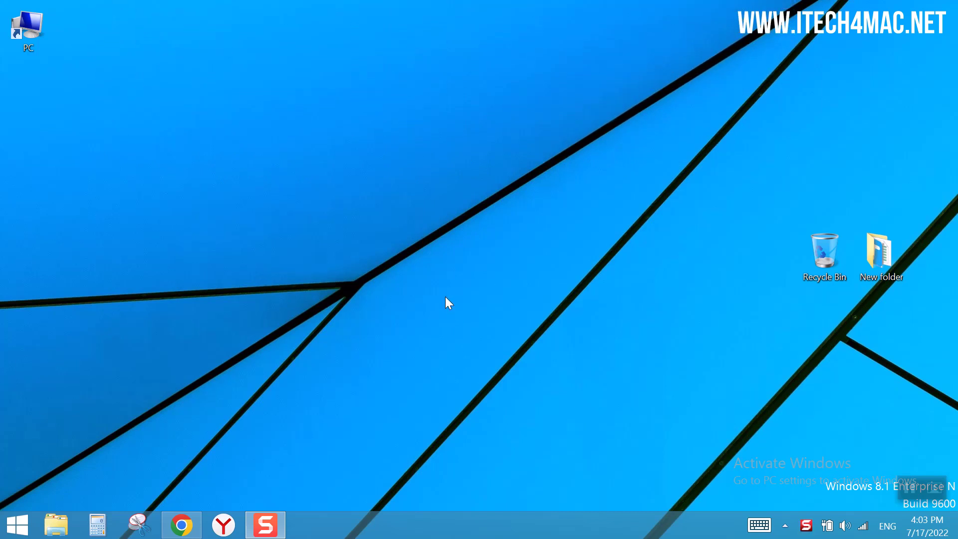
- Open the vmware.com Workstation Player search result in a new Chrome tab
click(184, 525)
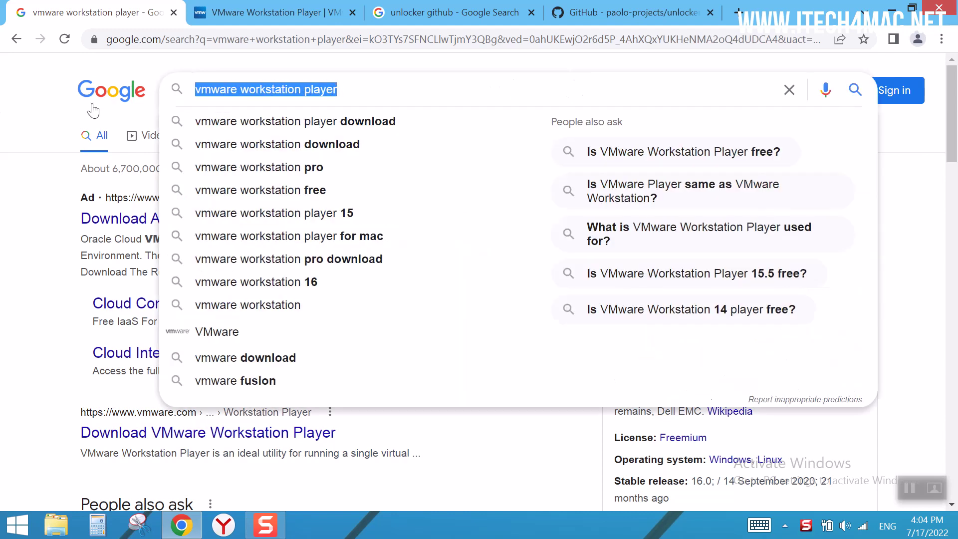
click(37, 229)
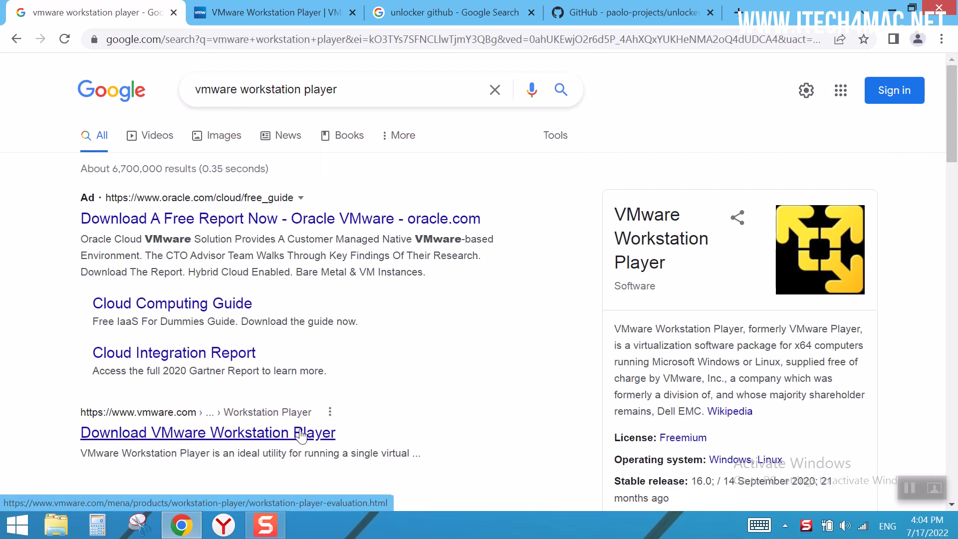
right_click(300, 432)
click(329, 310)
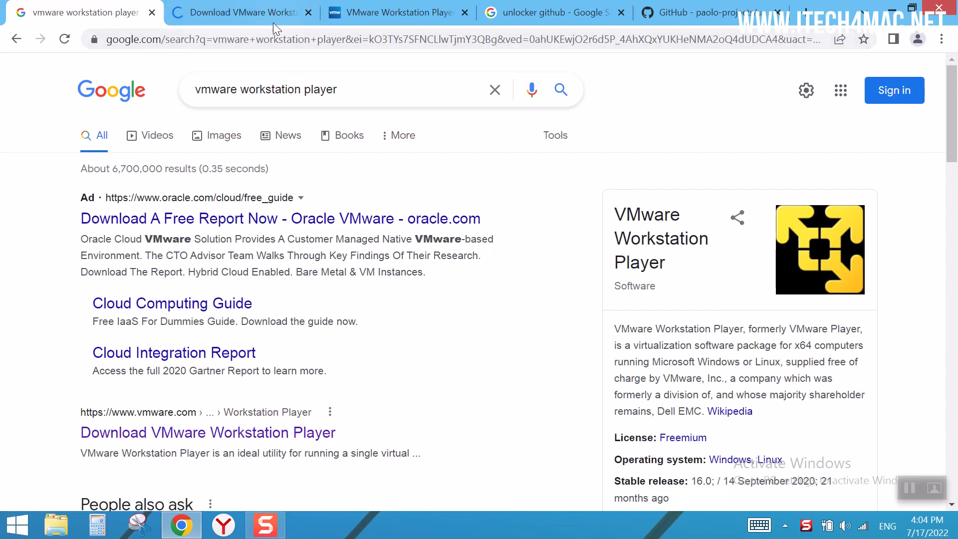
click(242, 12)
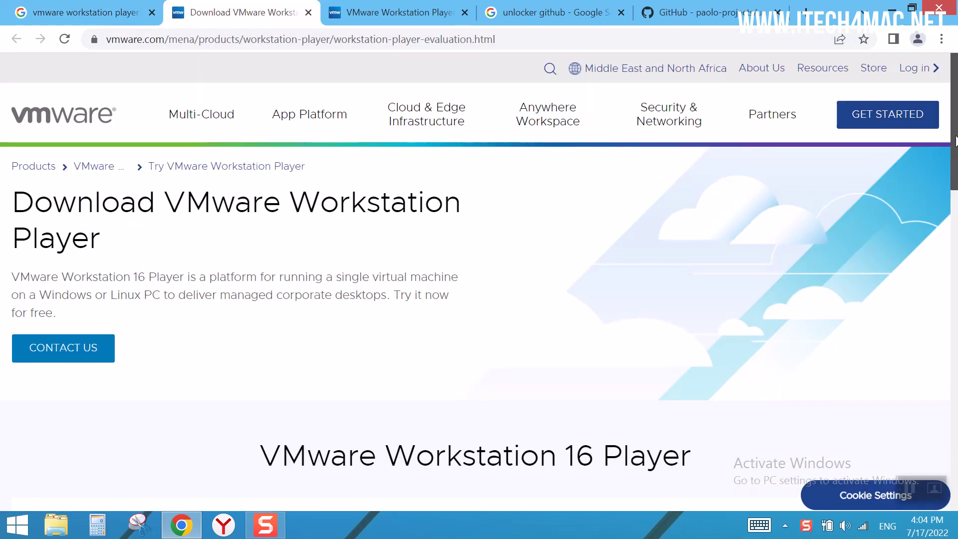
drag(954, 138, 942, 262)
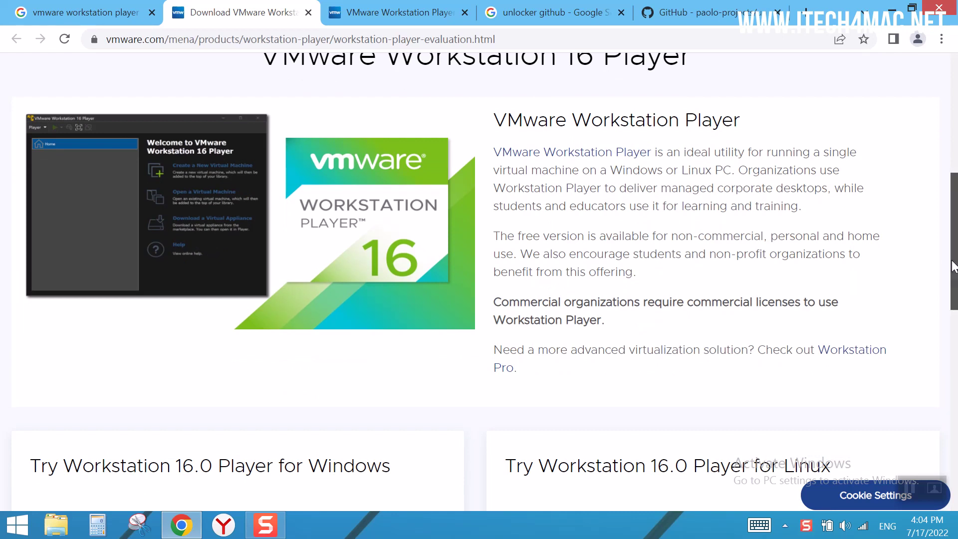
drag(953, 264, 953, 269)
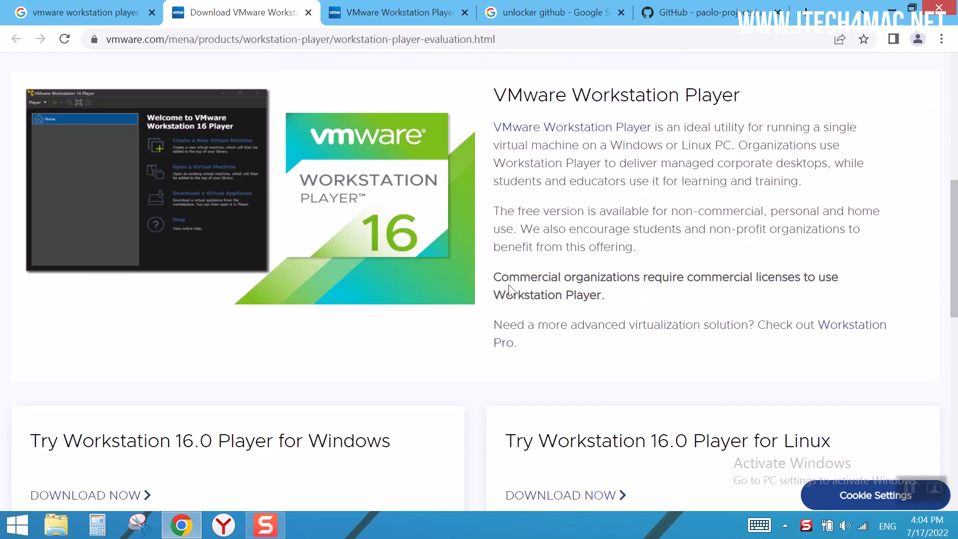
- Review the free-use licence text and start the Workstation 16.0 Player for Windows download
drag(494, 280, 598, 295)
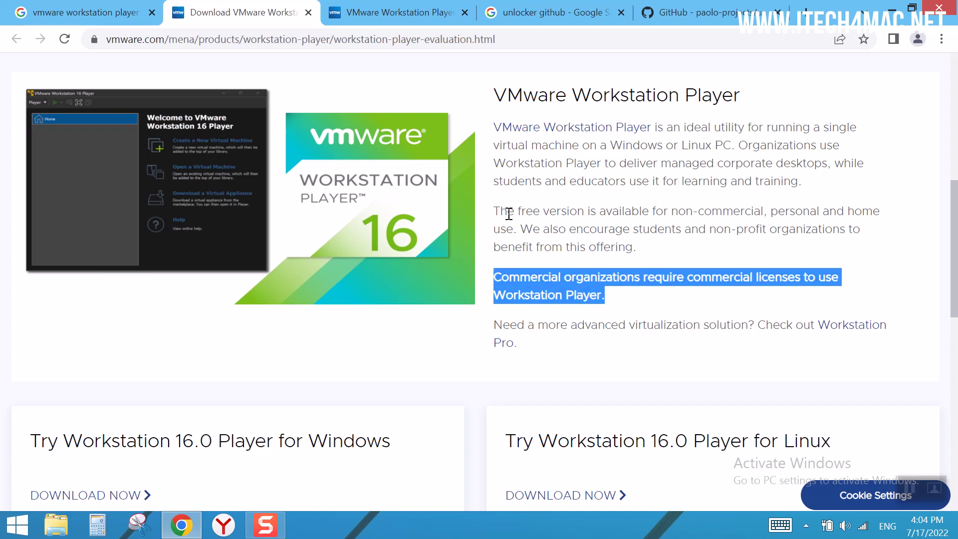
drag(494, 212, 640, 210)
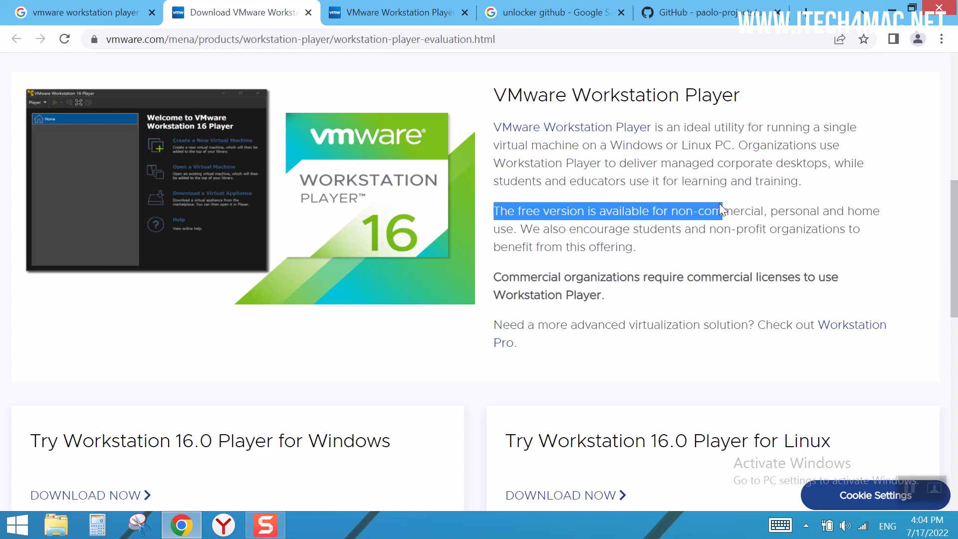
drag(657, 204, 671, 245)
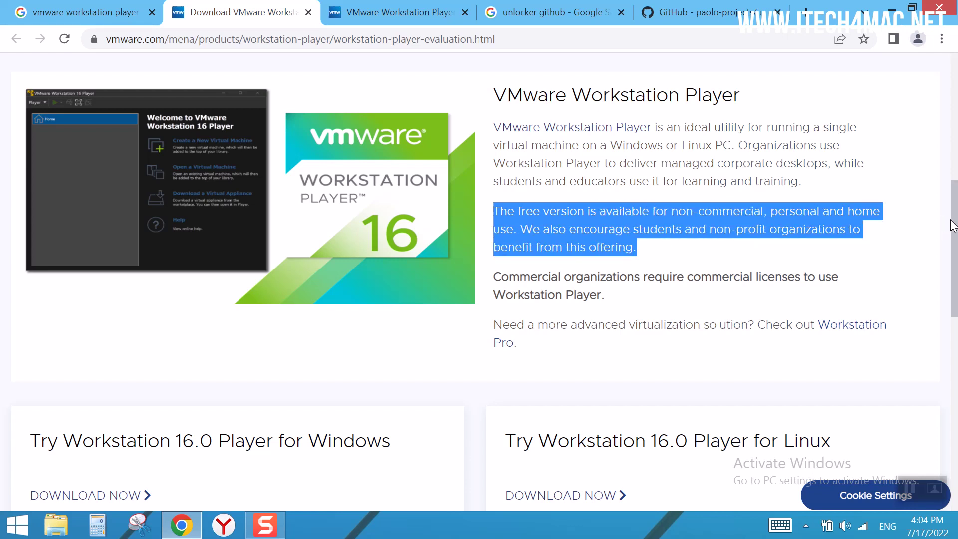
drag(952, 225, 954, 262)
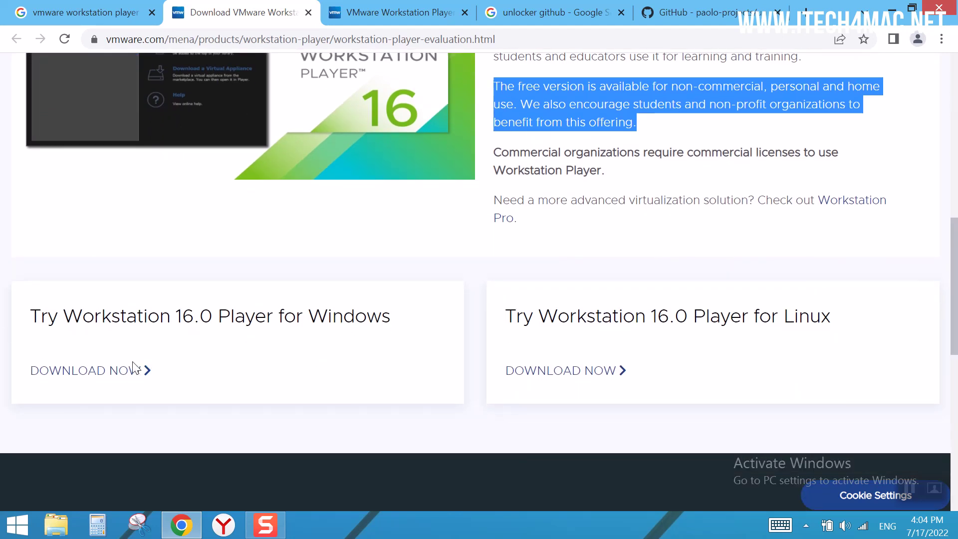
click(113, 373)
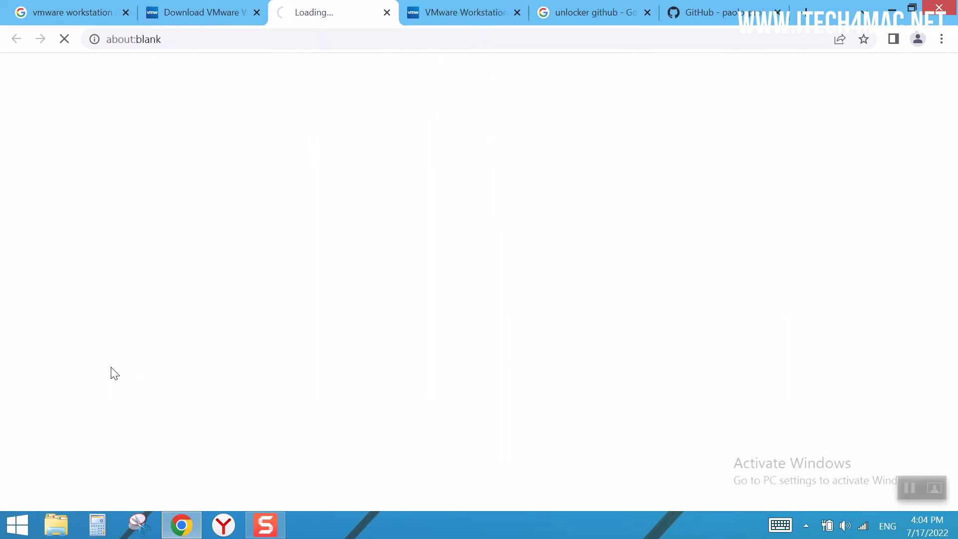
- Open the paolo-projects/unlocker result from the 'unlocker github' search in its own tab
click(419, 12)
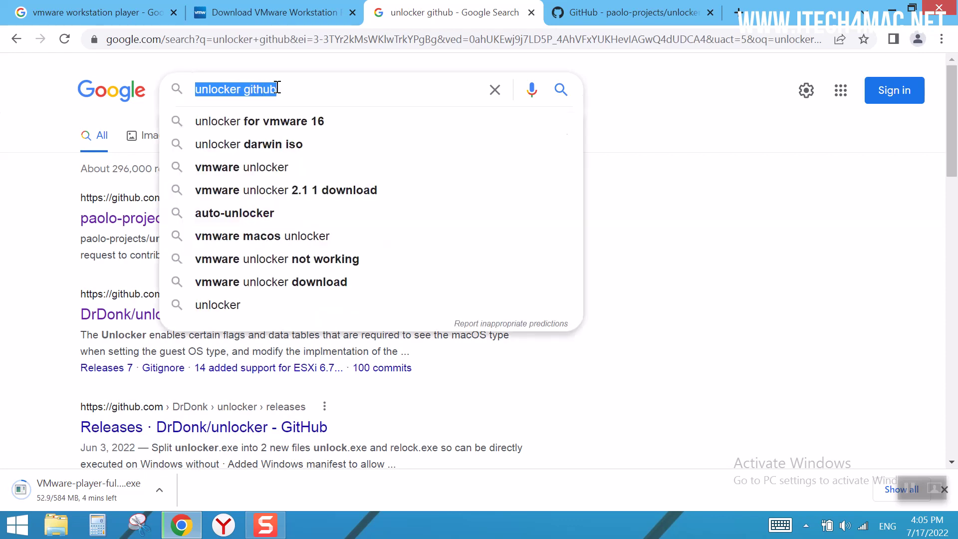
click(26, 241)
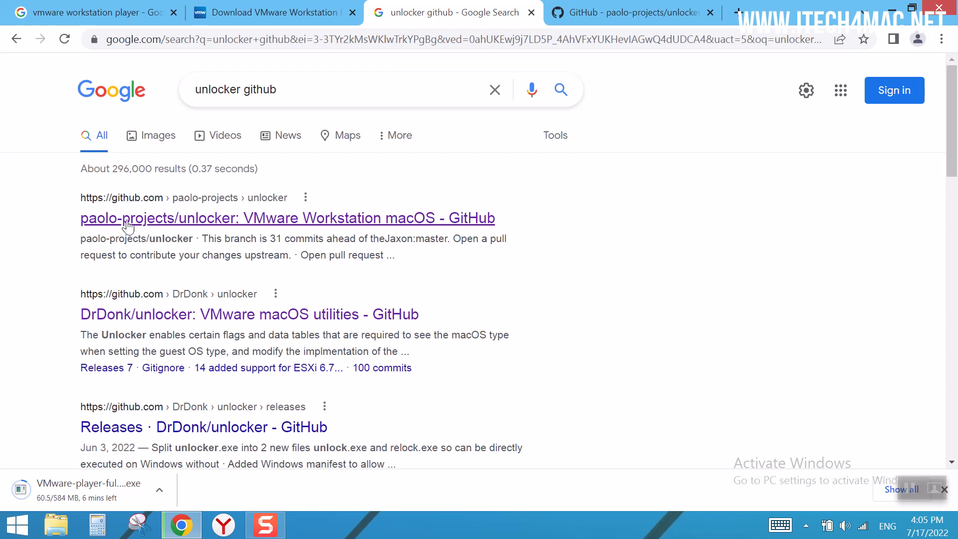
right_click(209, 221)
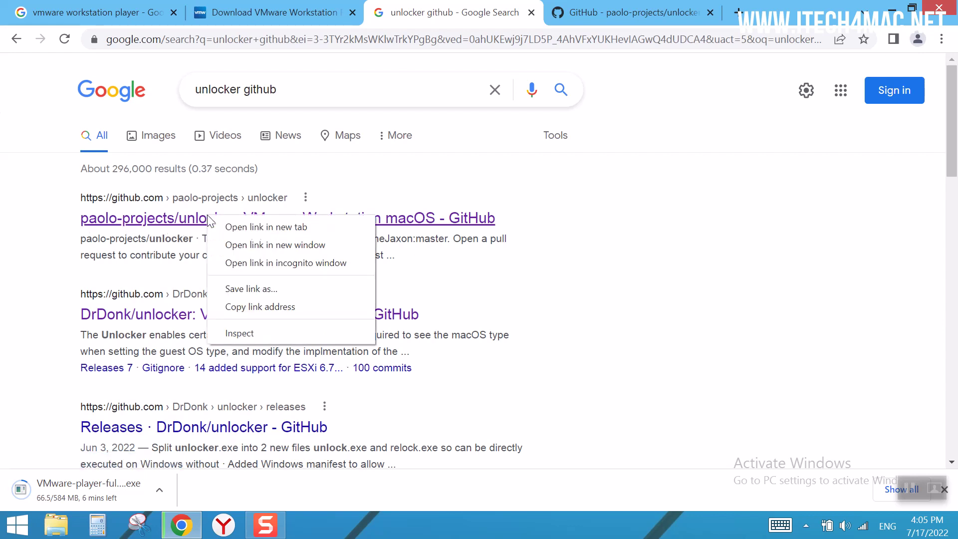
click(247, 228)
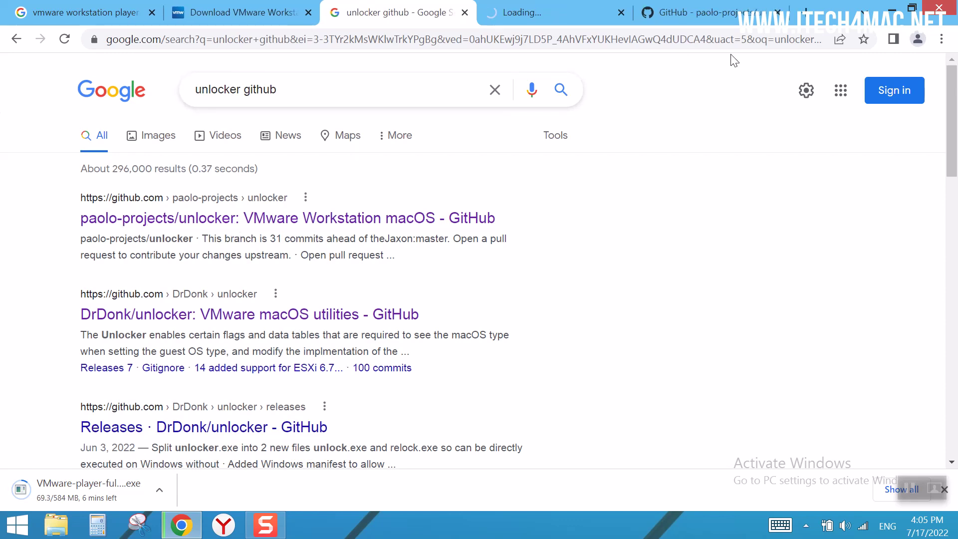
click(778, 13)
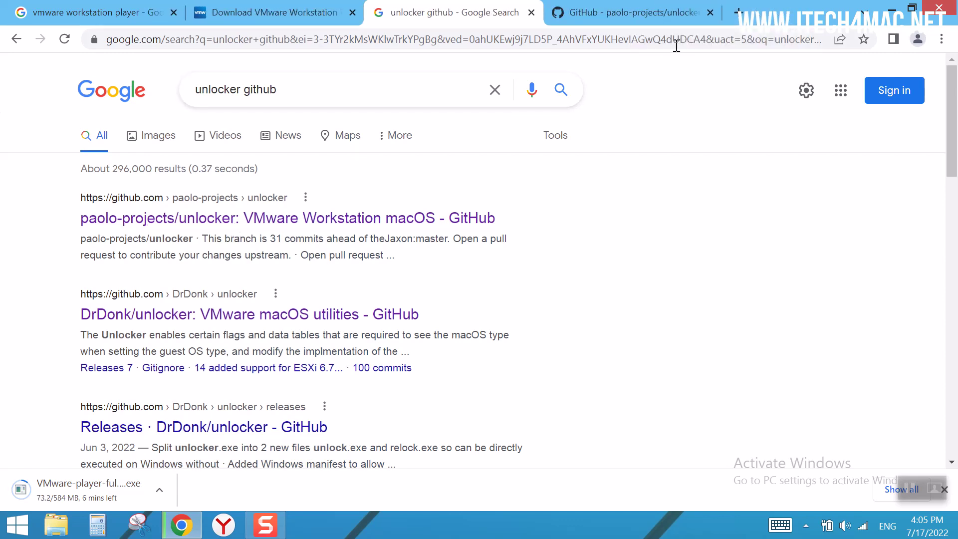
click(665, 20)
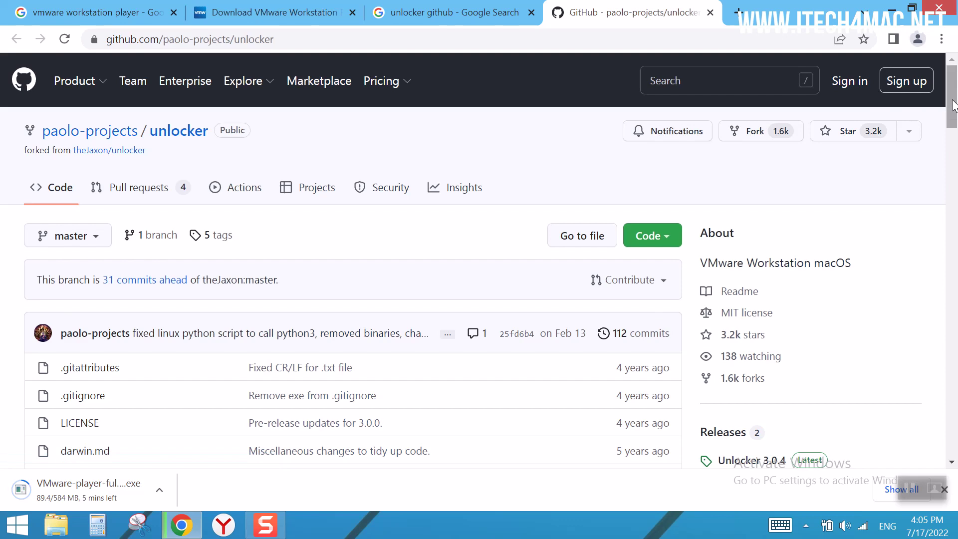
drag(952, 105, 952, 228)
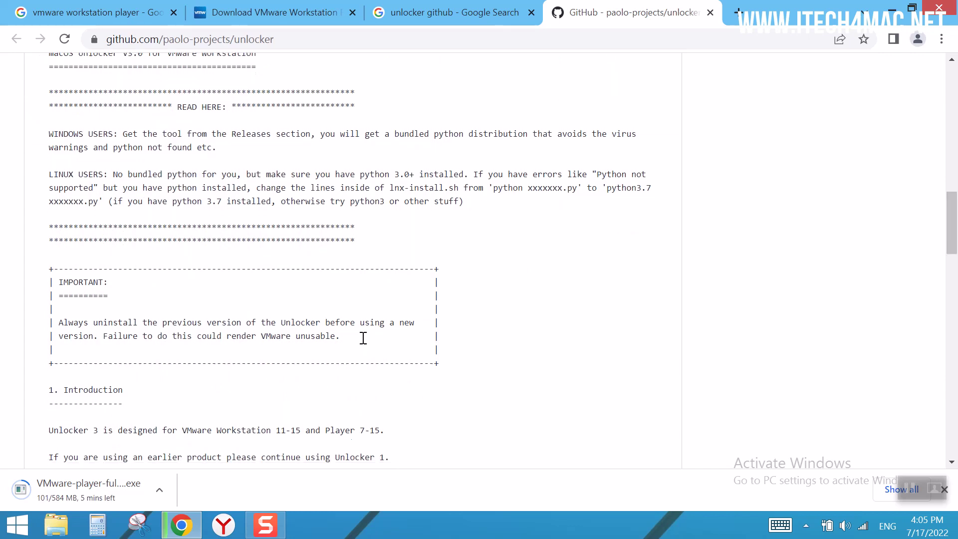
- Read the README warning, open the Unlocker 3.0.4 release, and download unlocker.zip
drag(58, 324, 174, 337)
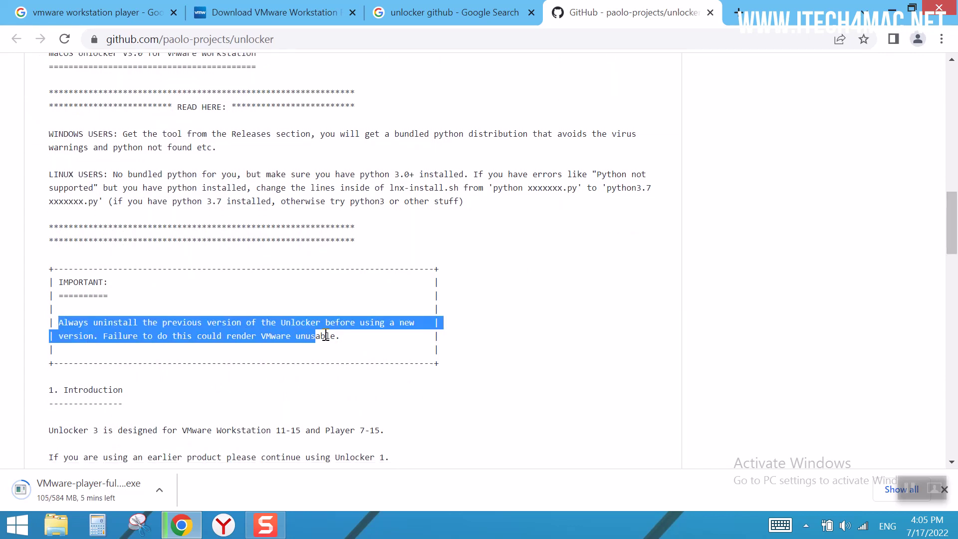
click(797, 313)
drag(951, 243, 949, 112)
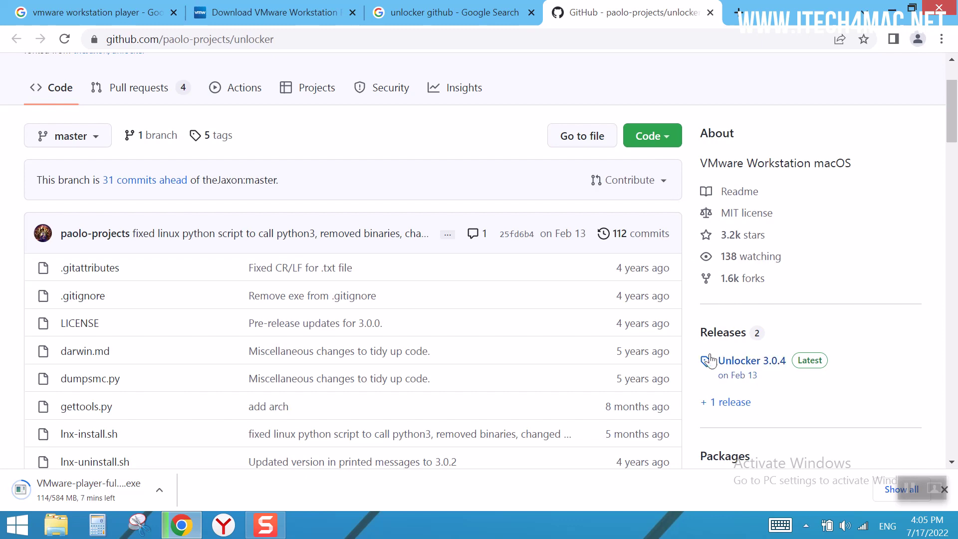
click(751, 361)
drag(952, 112, 955, 284)
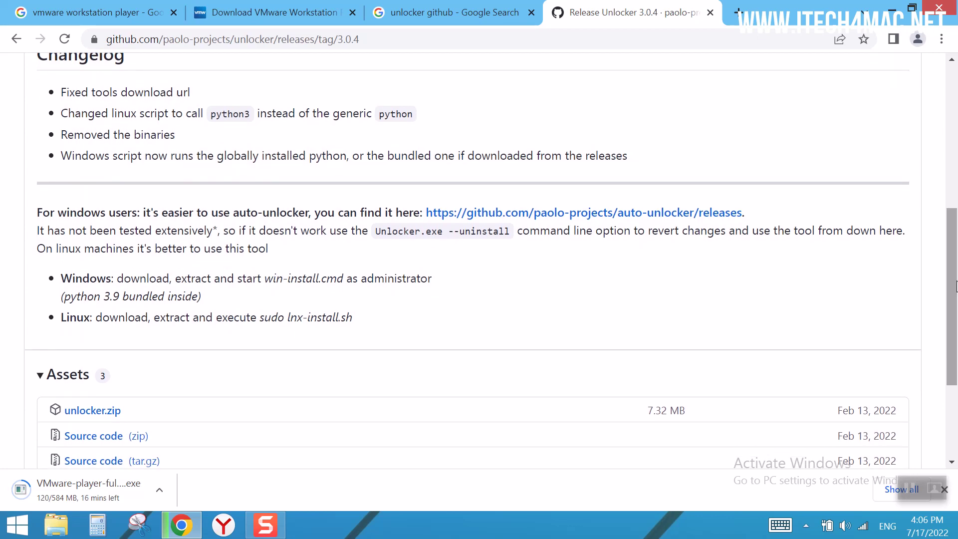
drag(954, 285, 954, 330)
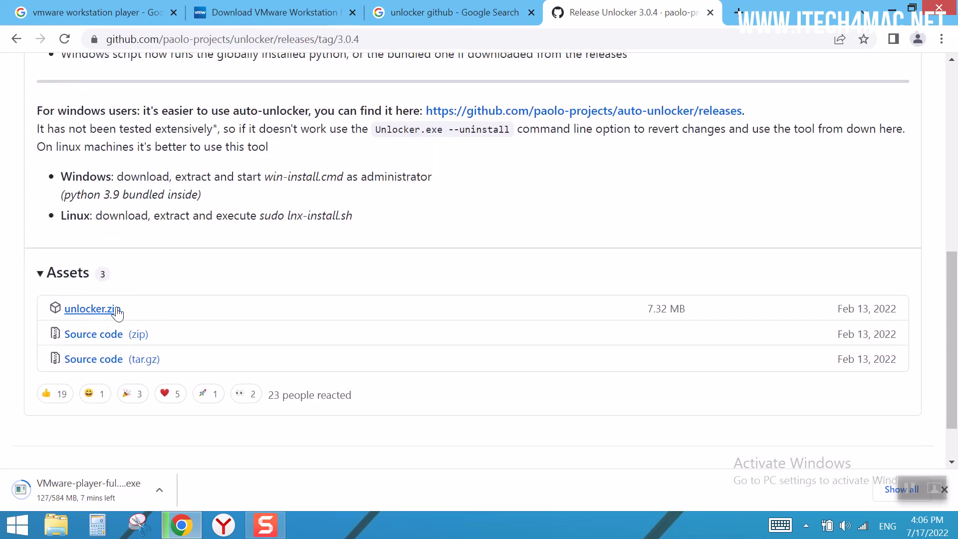
click(92, 309)
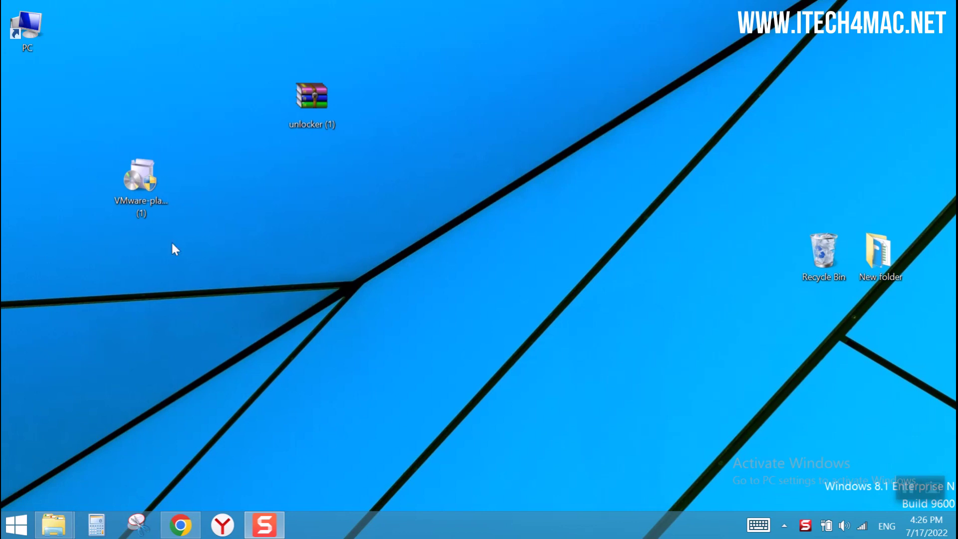
- Run the VMware Player installer as administrator through the welcome, licence and key pages
click(142, 184)
right_click(154, 185)
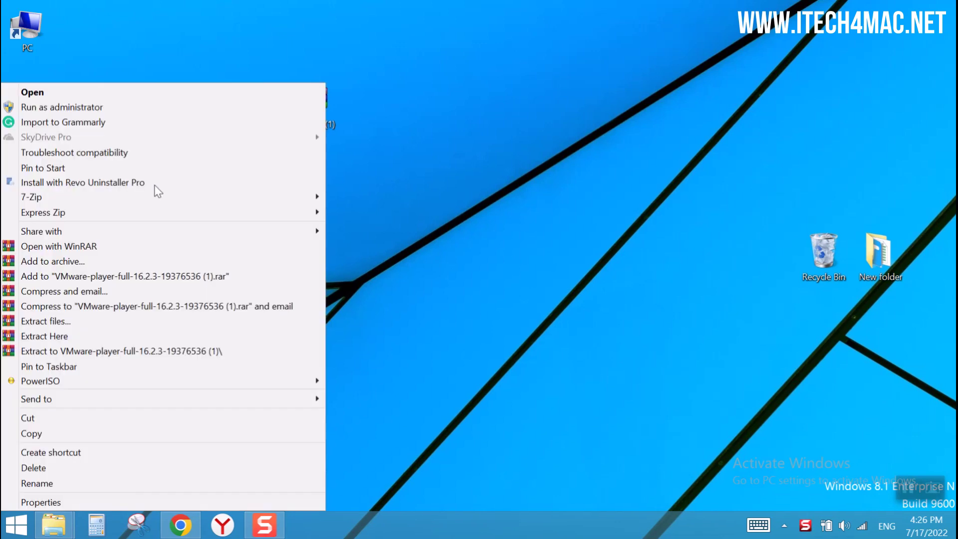
click(153, 107)
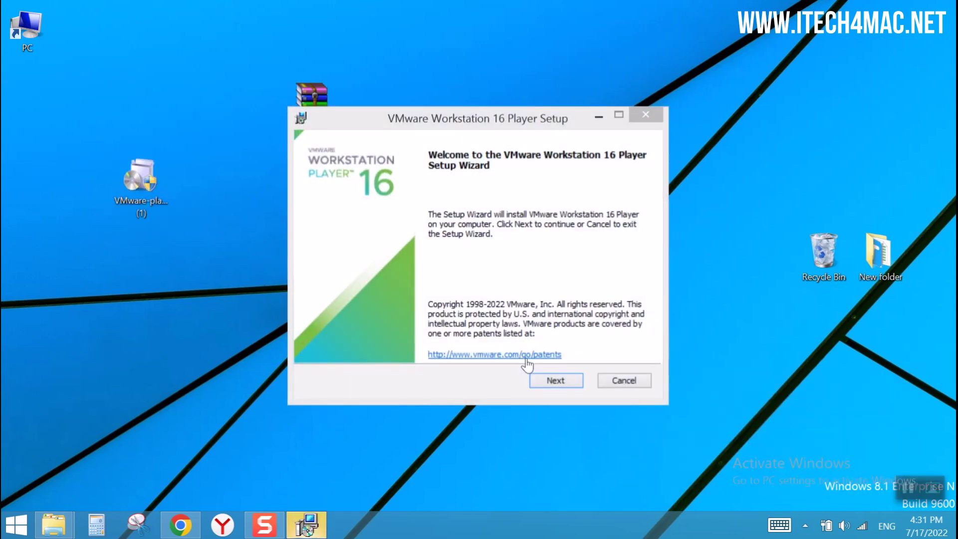
click(555, 380)
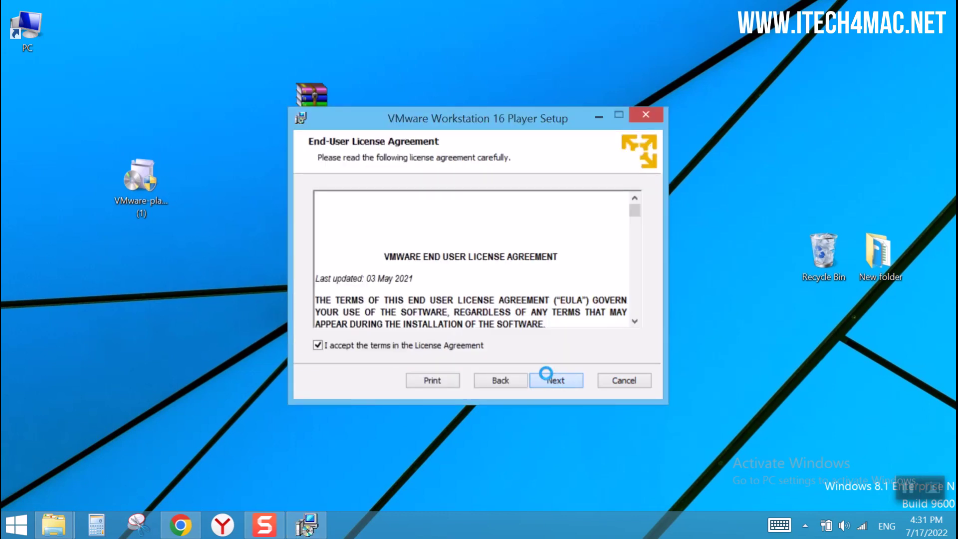
click(555, 380)
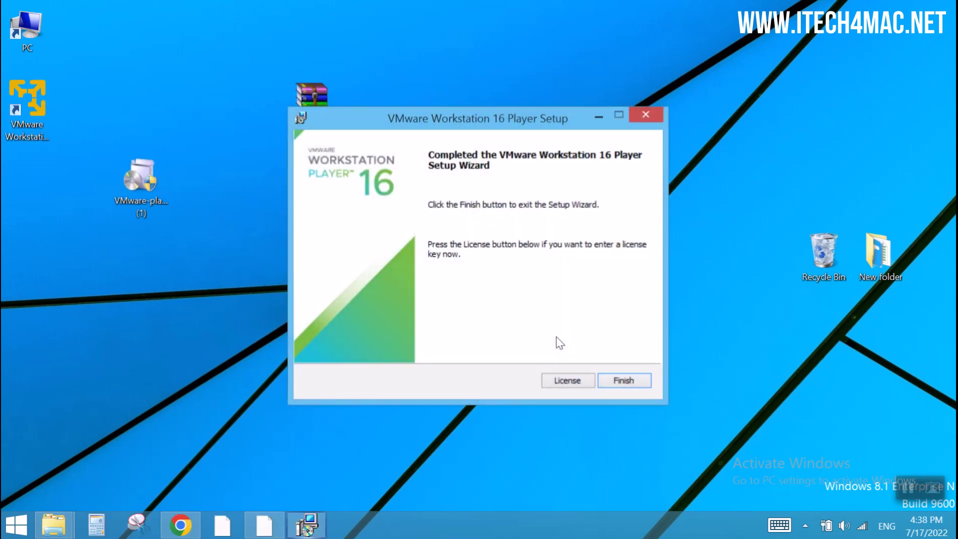
click(624, 381)
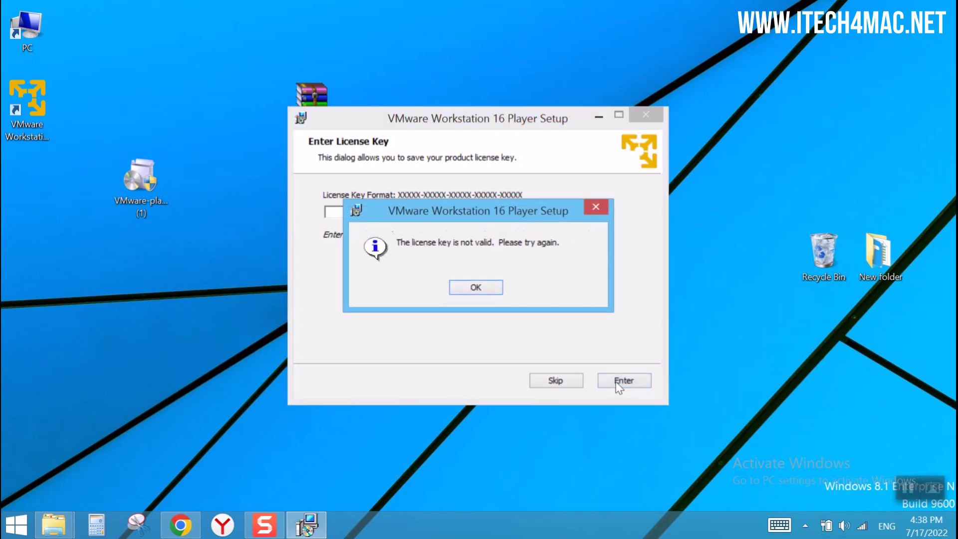
- Dismiss the invalid licence key message, launch VMware Player as administrator, then close it
click(477, 289)
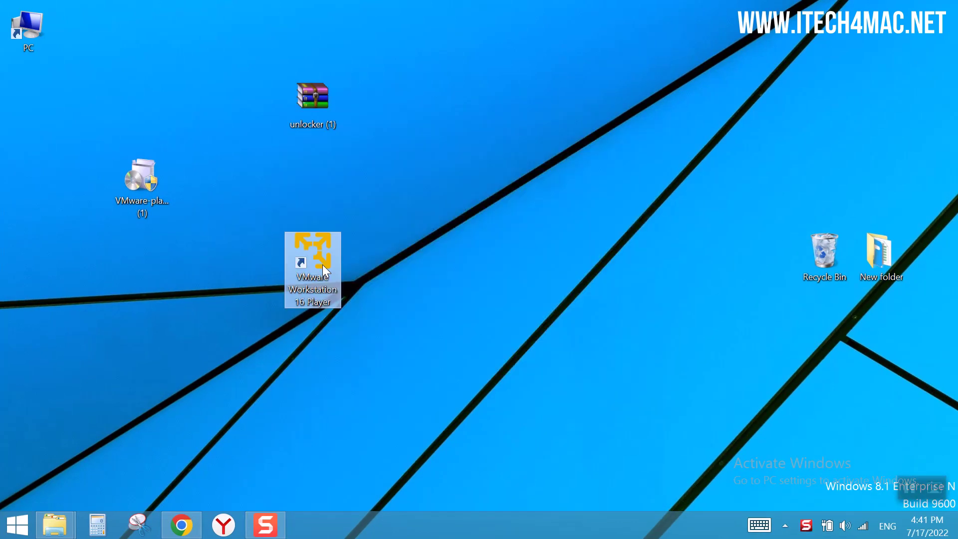
right_click(323, 264)
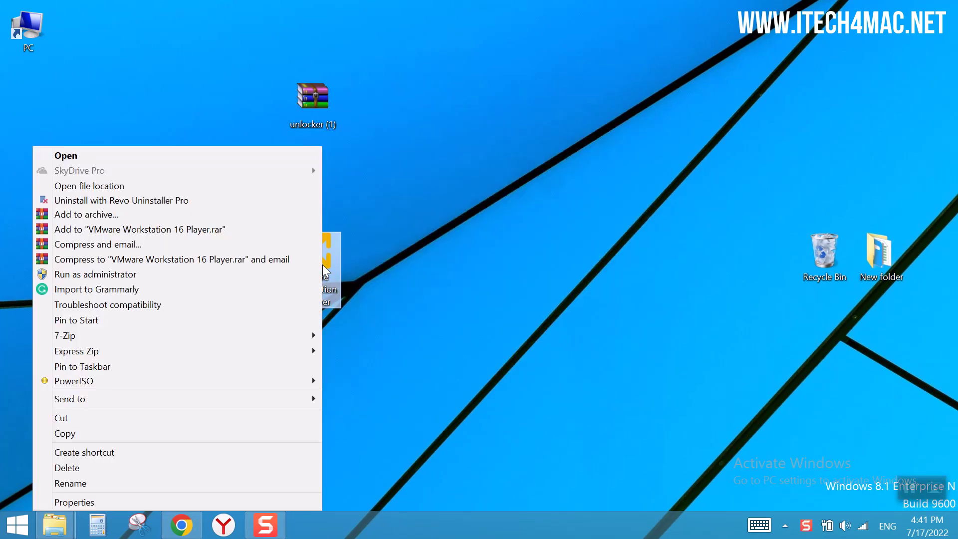
click(243, 276)
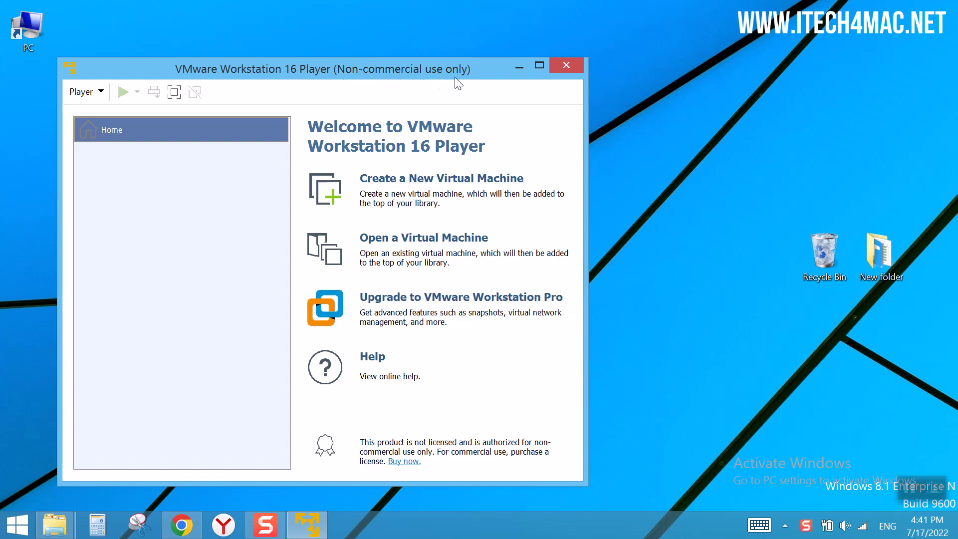
click(566, 67)
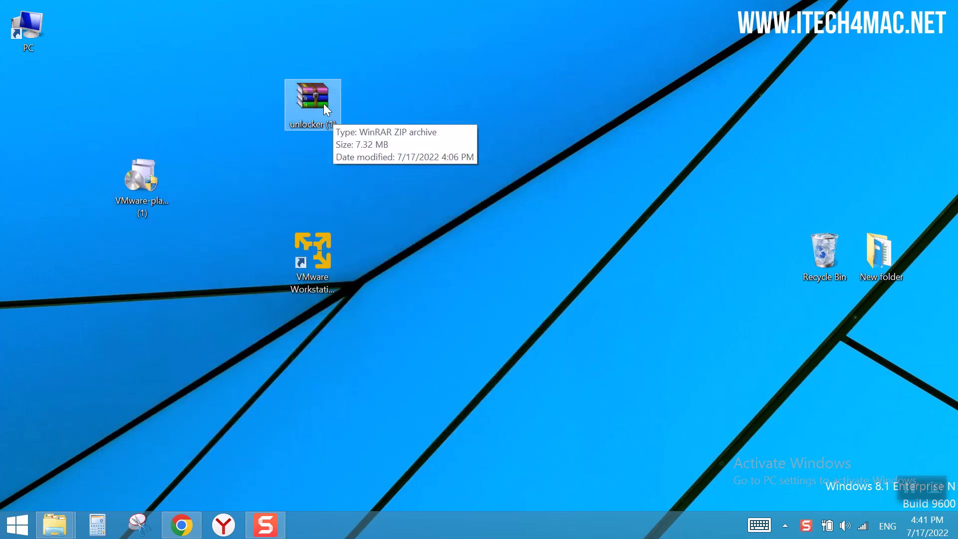
- Extract the unlocker (1) archive and run its win-install script as administrator
click(323, 104)
right_click(323, 103)
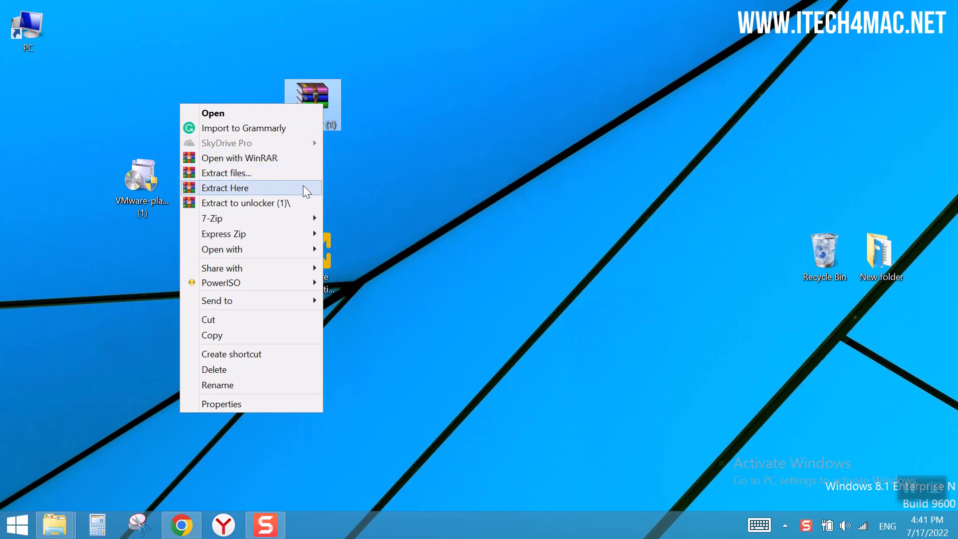
click(255, 202)
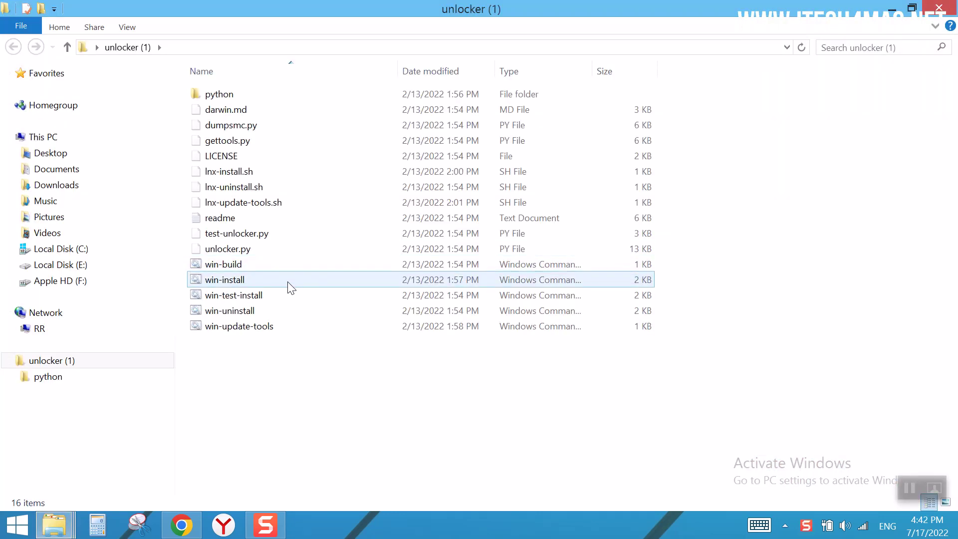
click(290, 283)
right_click(287, 281)
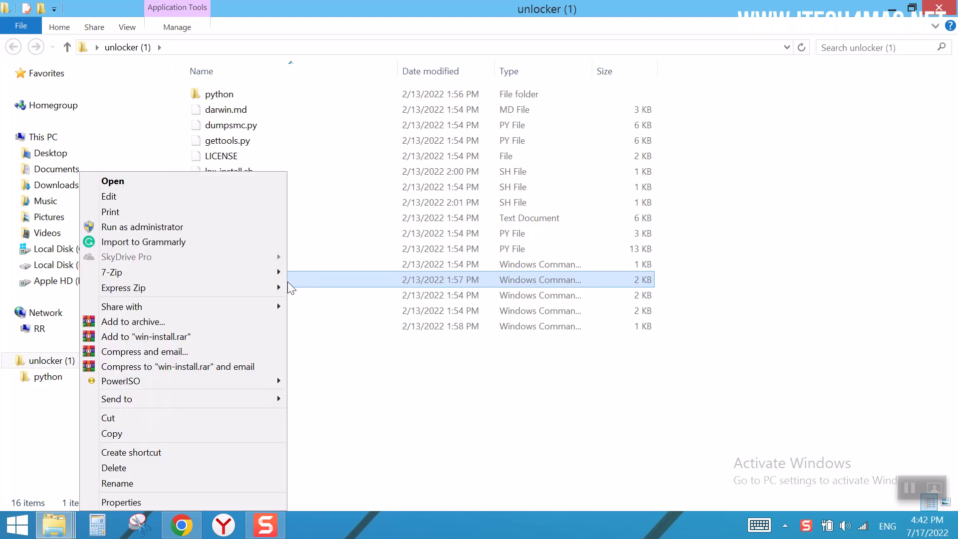
click(237, 228)
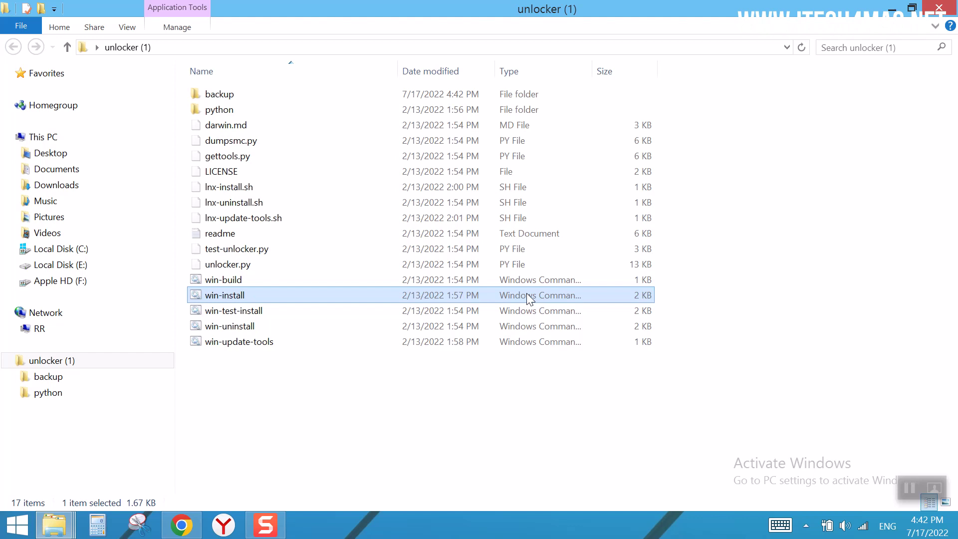
- Run the win-update-tools script as administrator
click(294, 343)
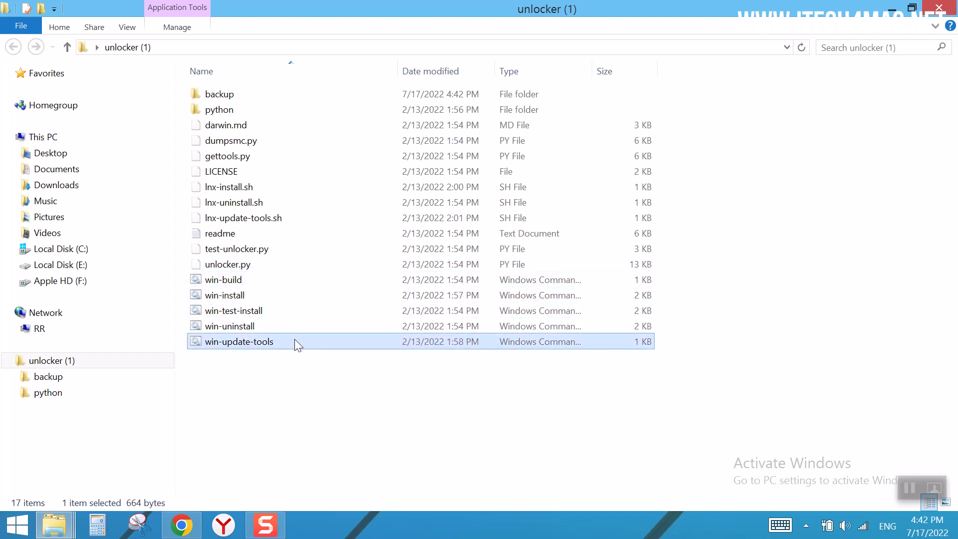
right_click(294, 341)
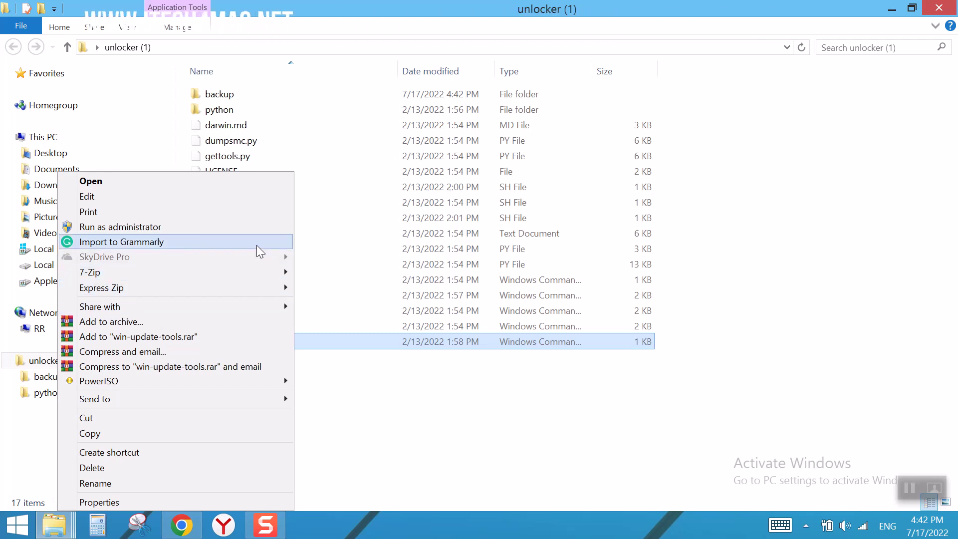
click(252, 229)
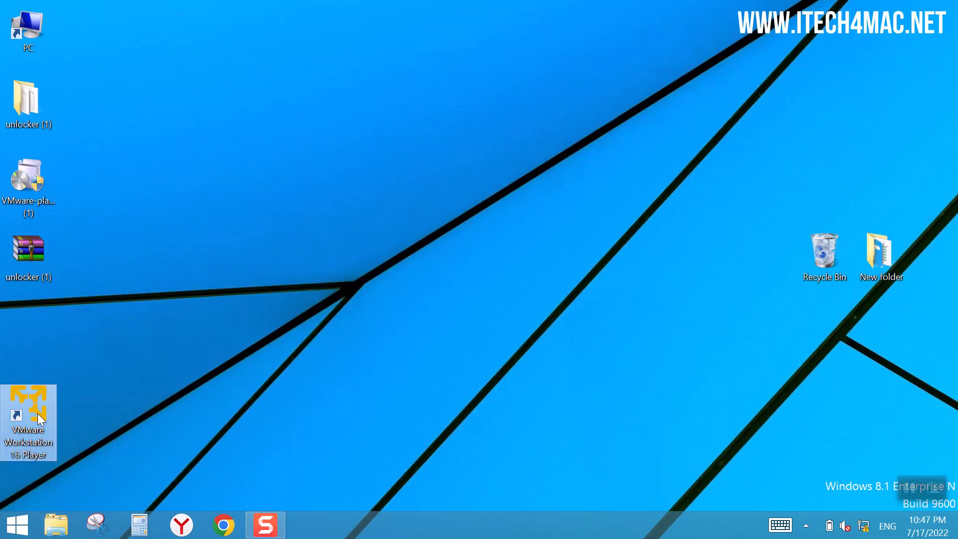
- Relaunch VMware Player as administrator, centre its window, and start a new virtual machine
right_click(38, 413)
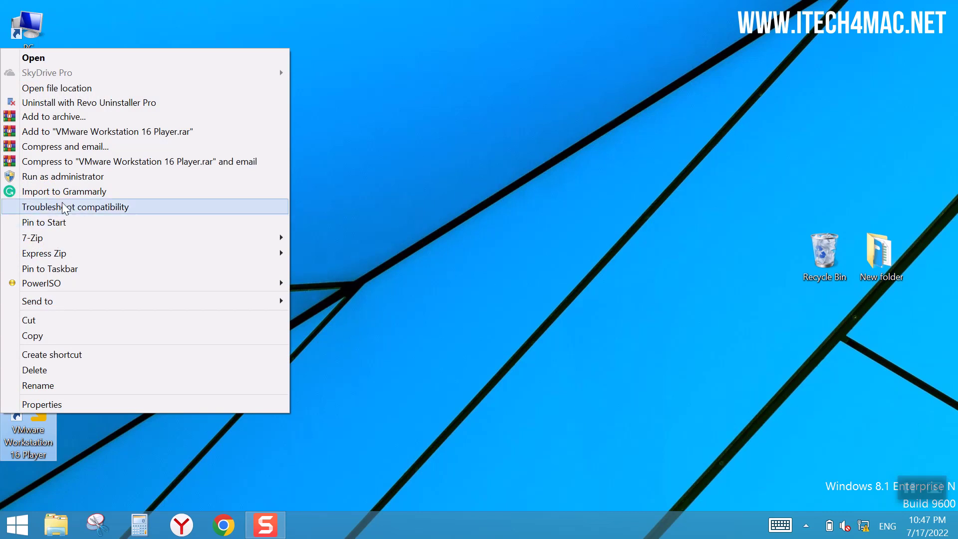
click(81, 180)
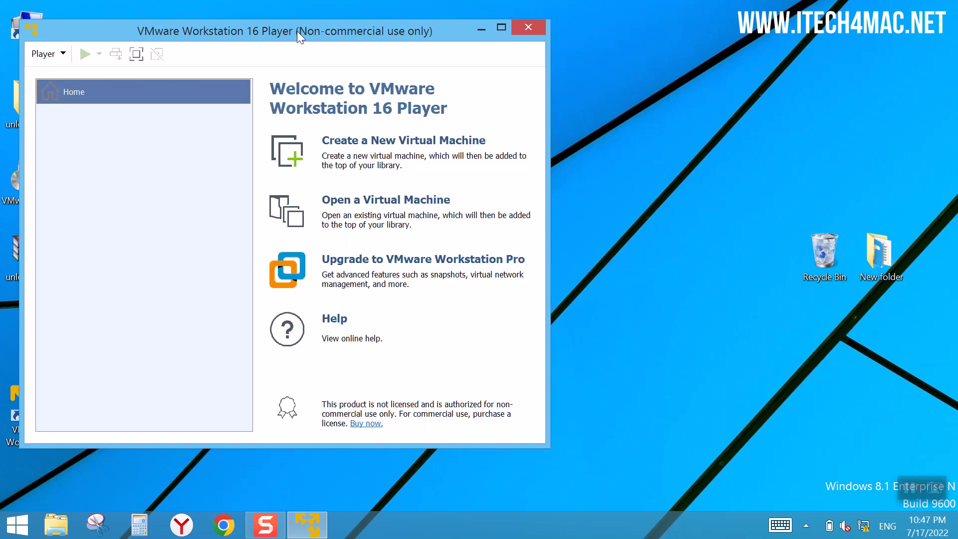
drag(297, 31, 412, 48)
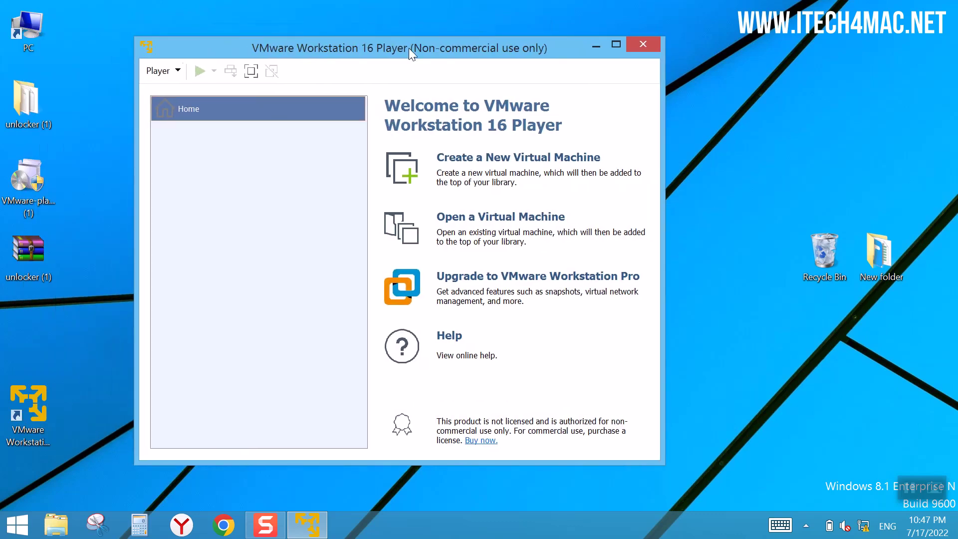
click(490, 162)
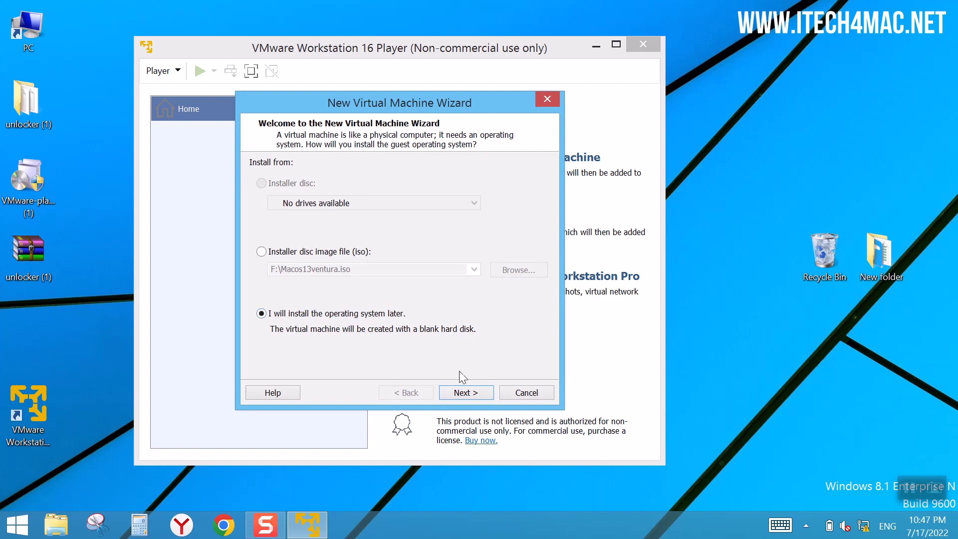
- Create the macOS 13 VM with OS installed later, default name, 30 GB single-file disk
click(463, 391)
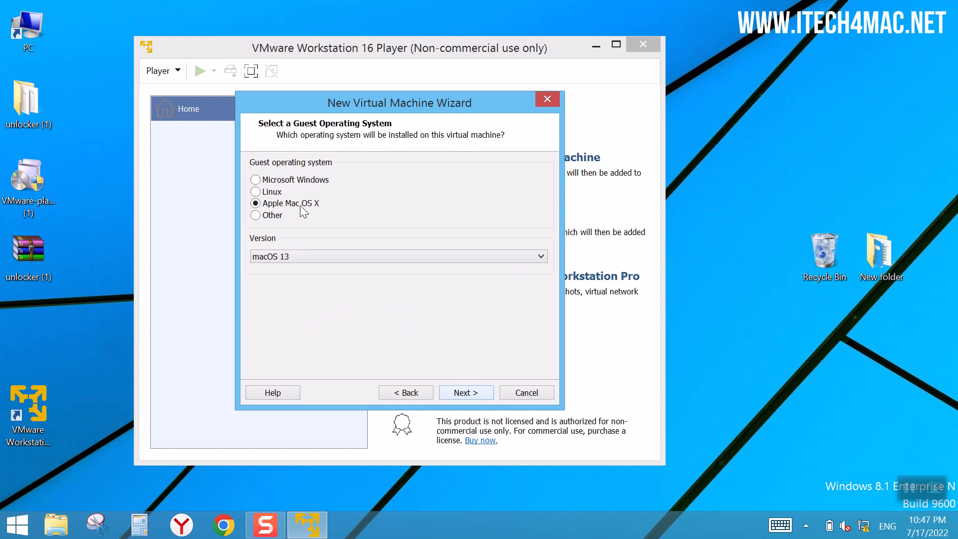
click(287, 257)
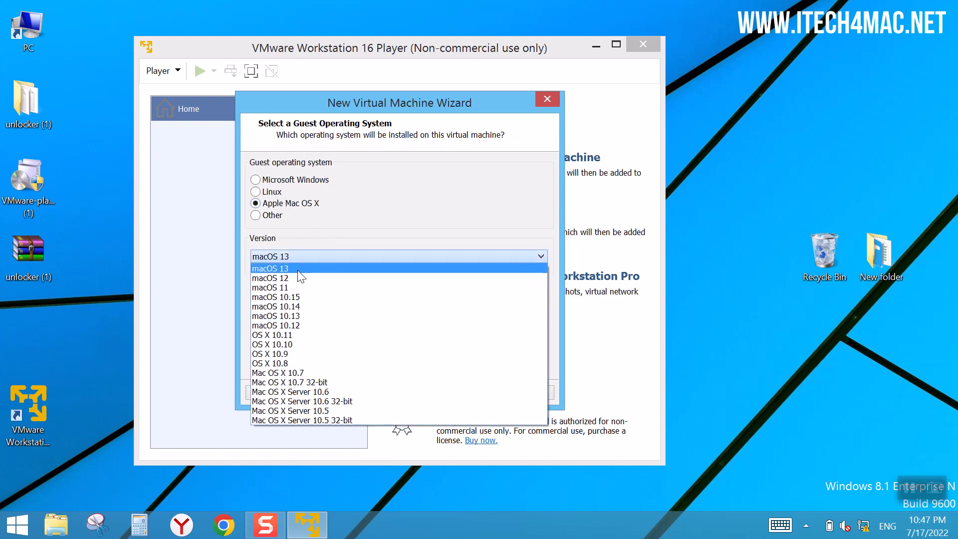
click(297, 268)
click(456, 394)
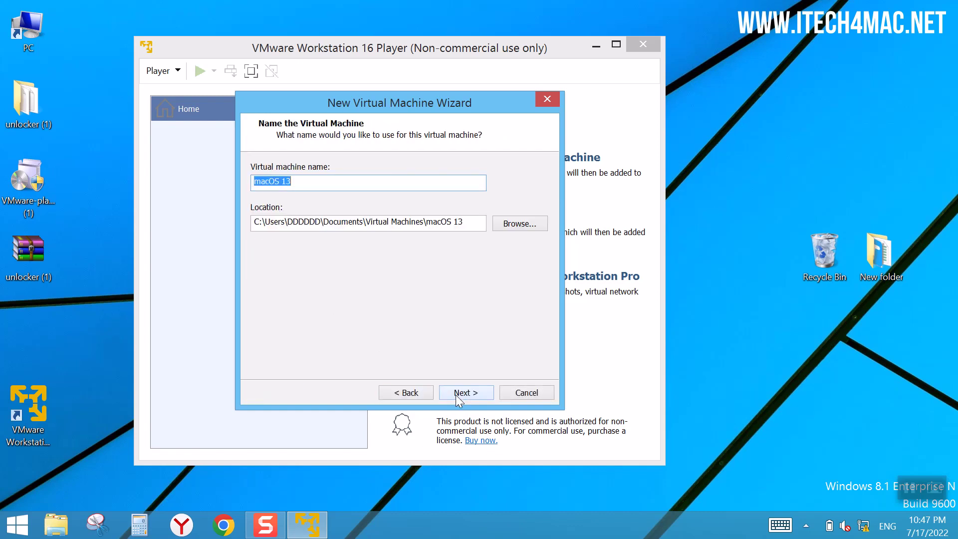
click(322, 182)
click(465, 392)
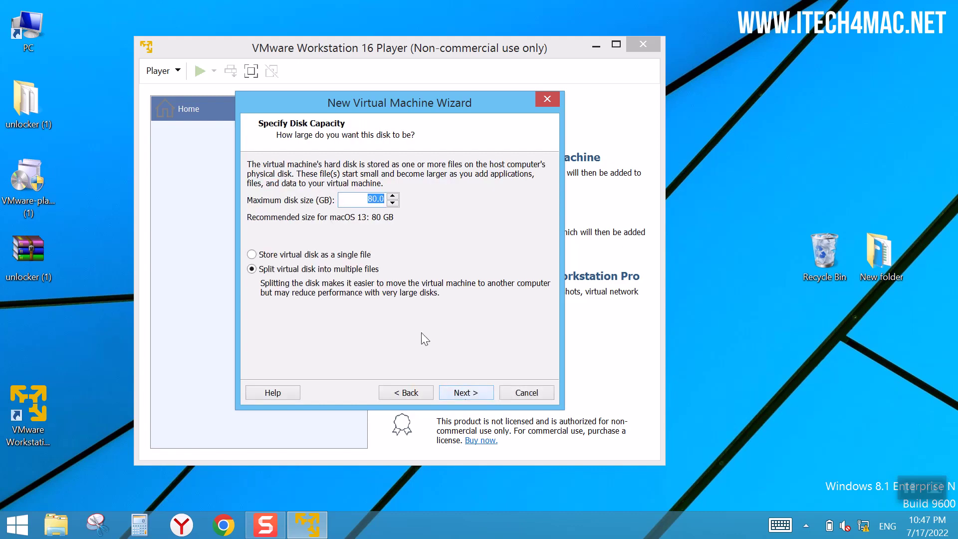
text(30)
click(355, 254)
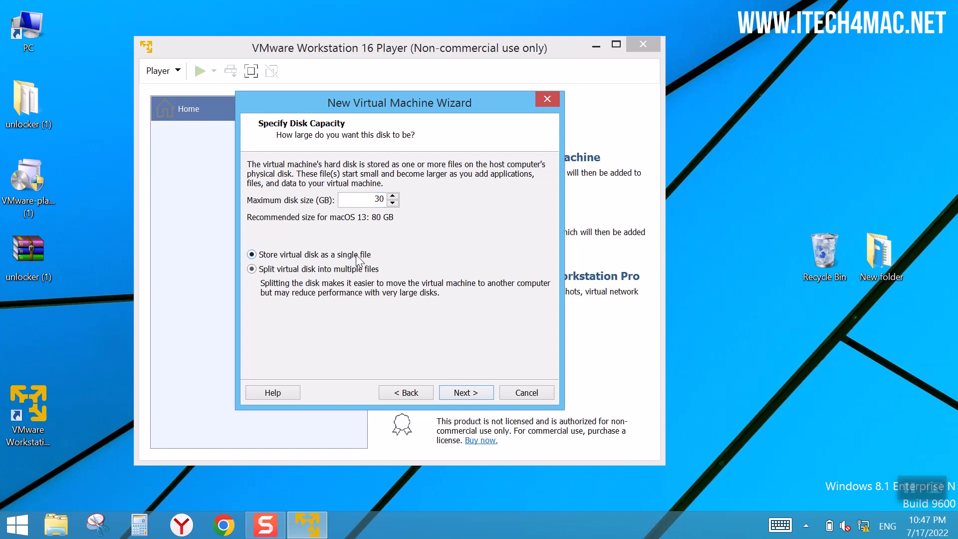
click(465, 392)
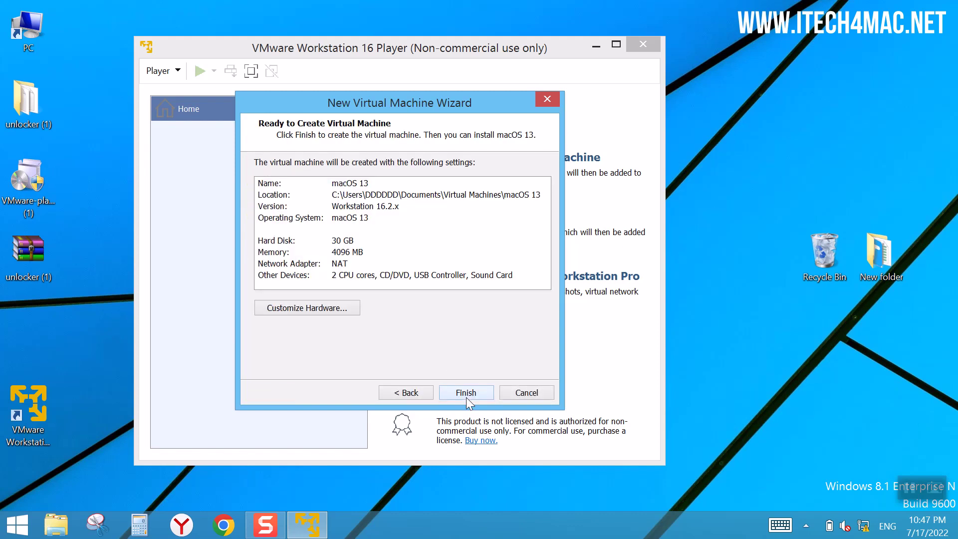
click(467, 393)
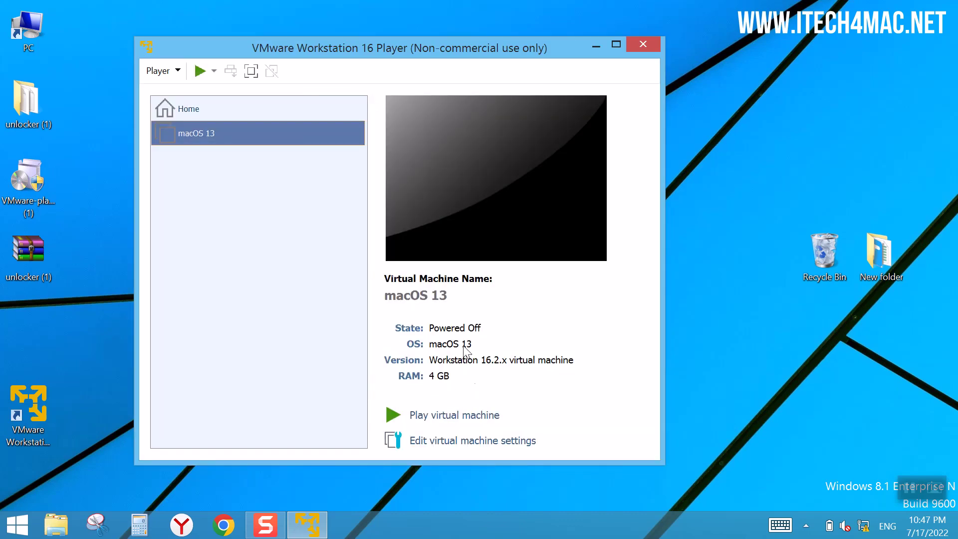
- Raise the VM memory to 8 GB, then check the Processors, Hard Disk and CD/DVD settings
click(459, 446)
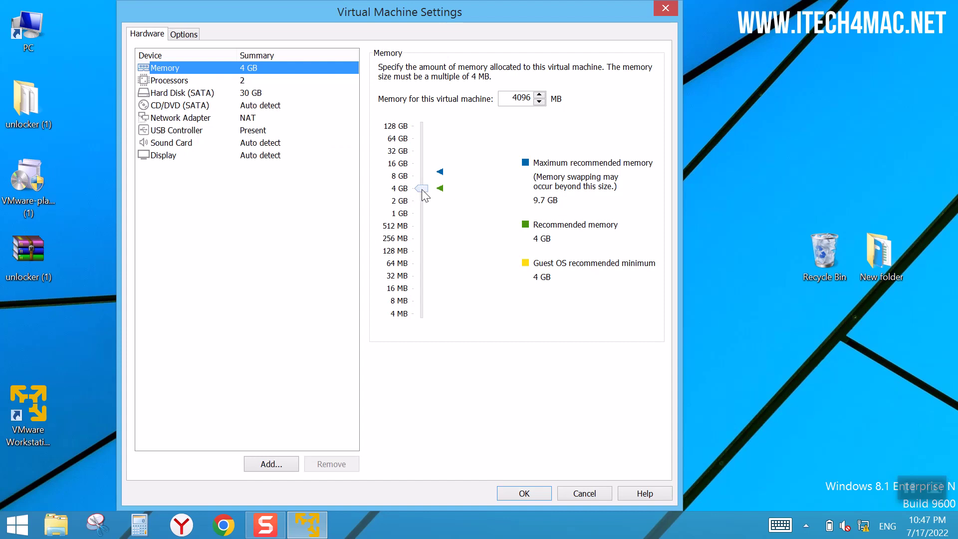
drag(421, 190, 424, 178)
click(283, 82)
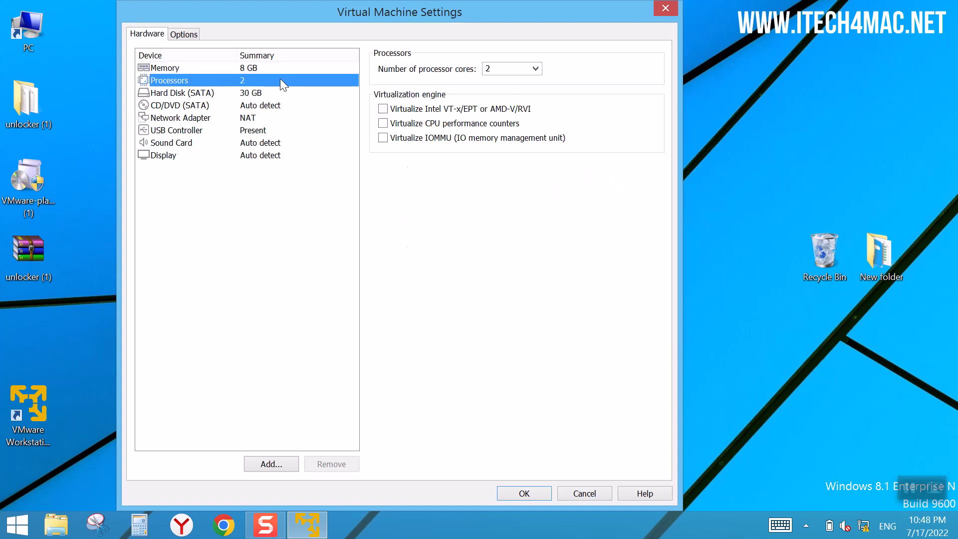
click(282, 93)
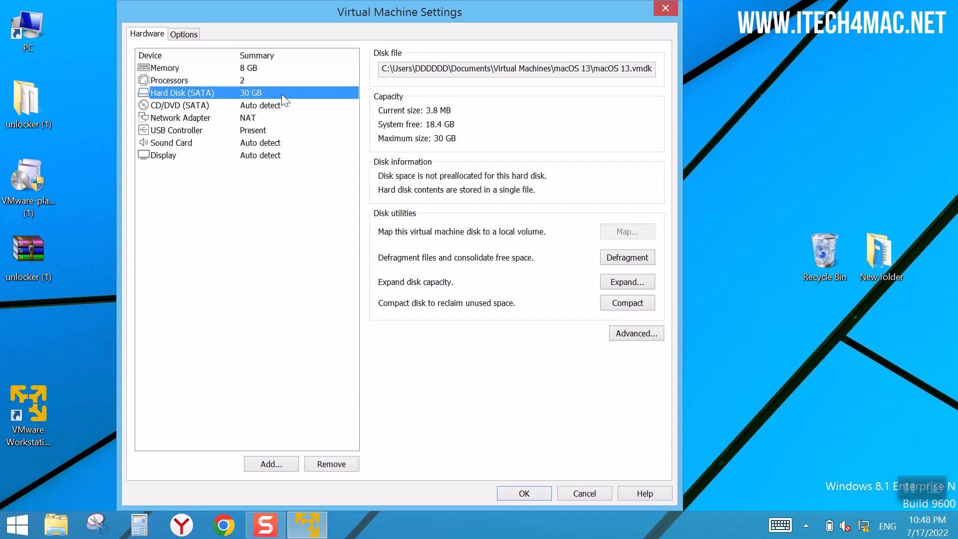
click(285, 106)
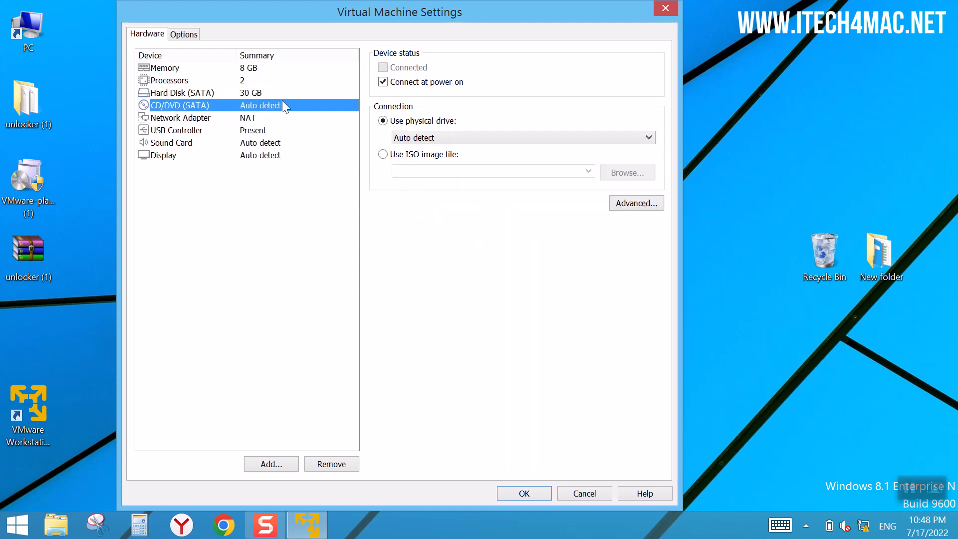
- Set the CD/DVD drive to the ISO image Macos13ventura.iso, browsed from Apple HD (F:)
click(383, 154)
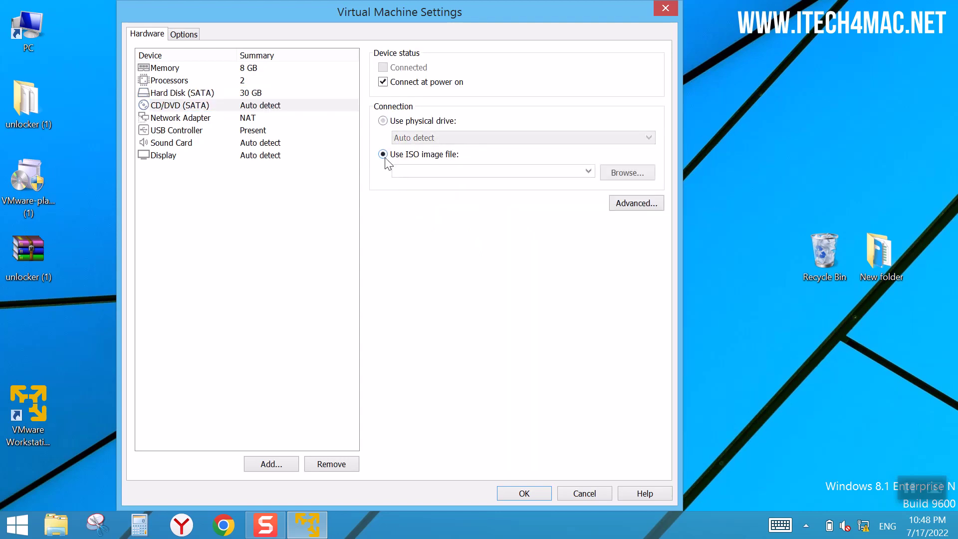
click(627, 173)
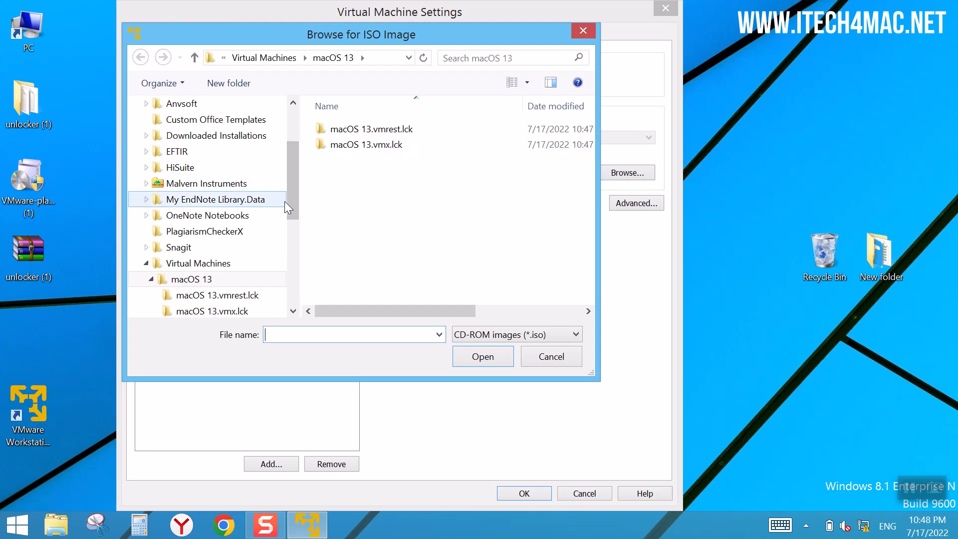
drag(292, 180, 293, 284)
click(225, 232)
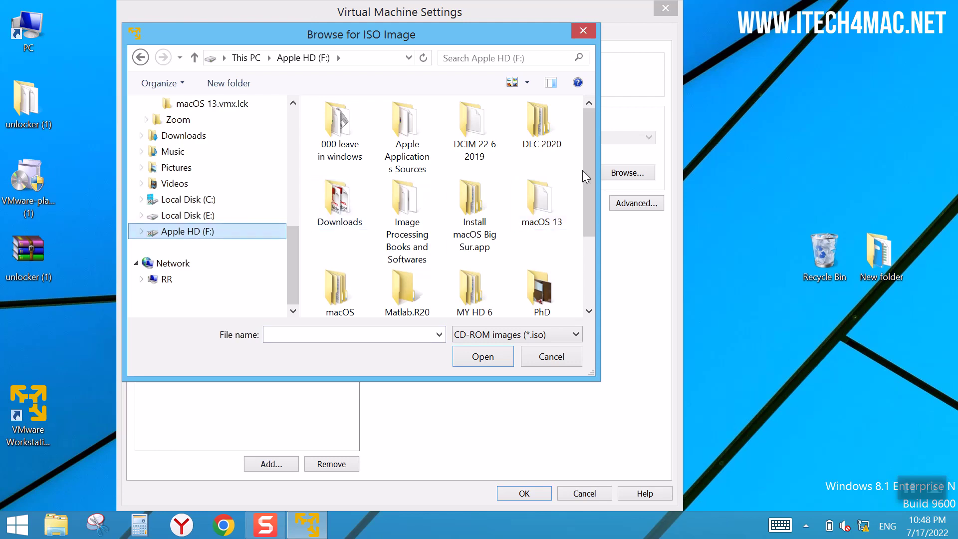
drag(587, 165, 590, 260)
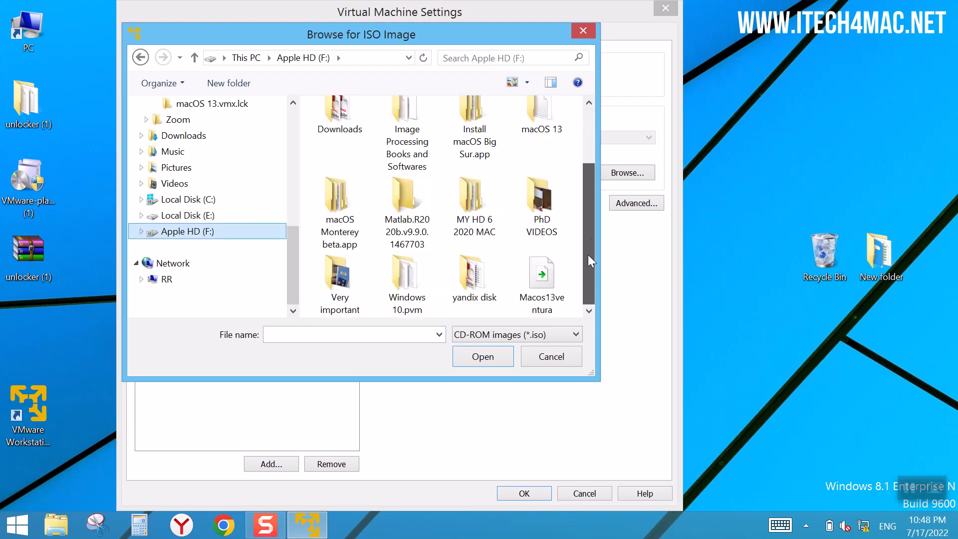
click(558, 275)
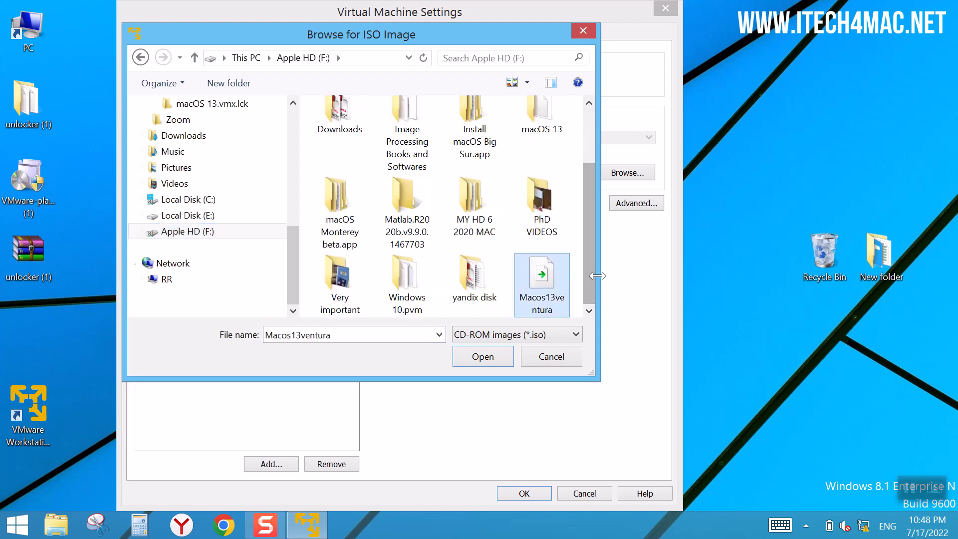
drag(598, 276, 663, 276)
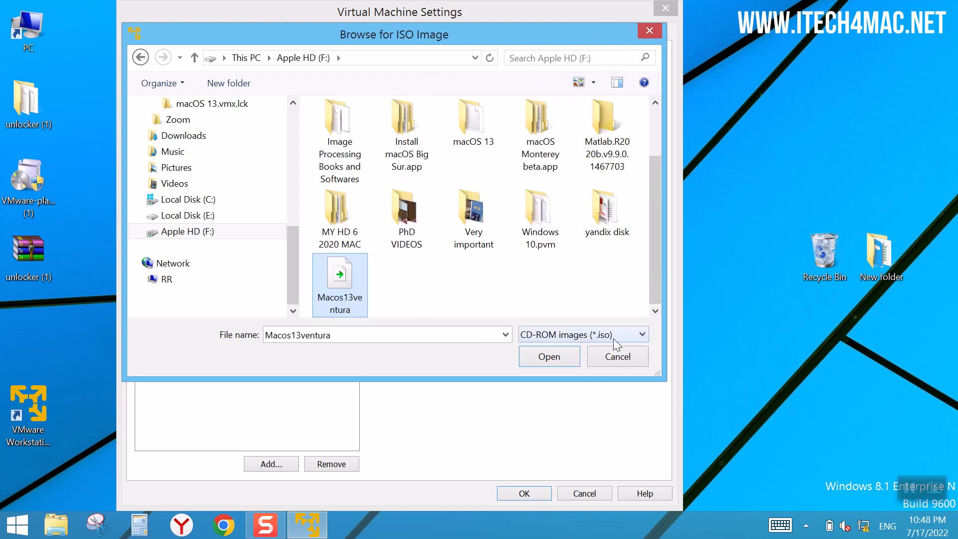
click(548, 356)
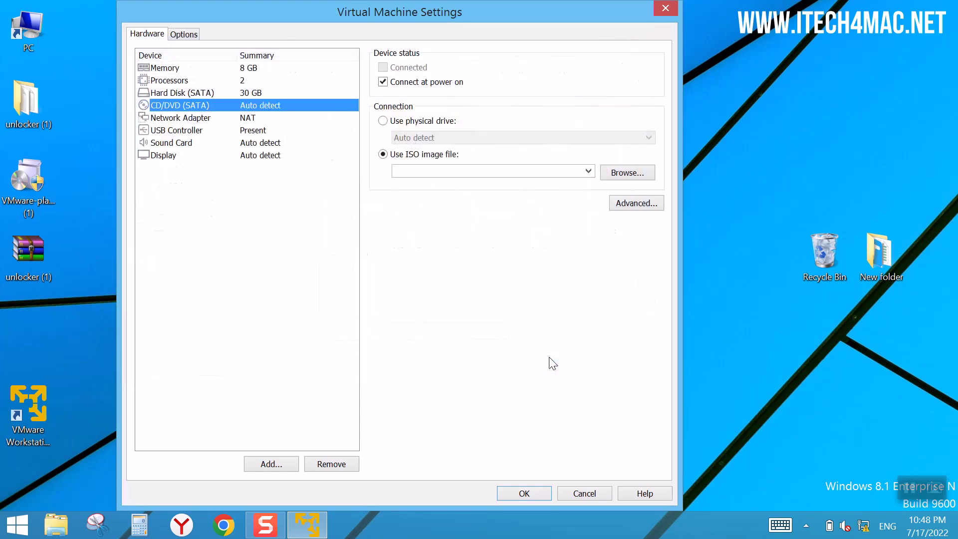
- Check the Network Adapter, USB Controller, Sound Card and Display settings, then save them
click(290, 116)
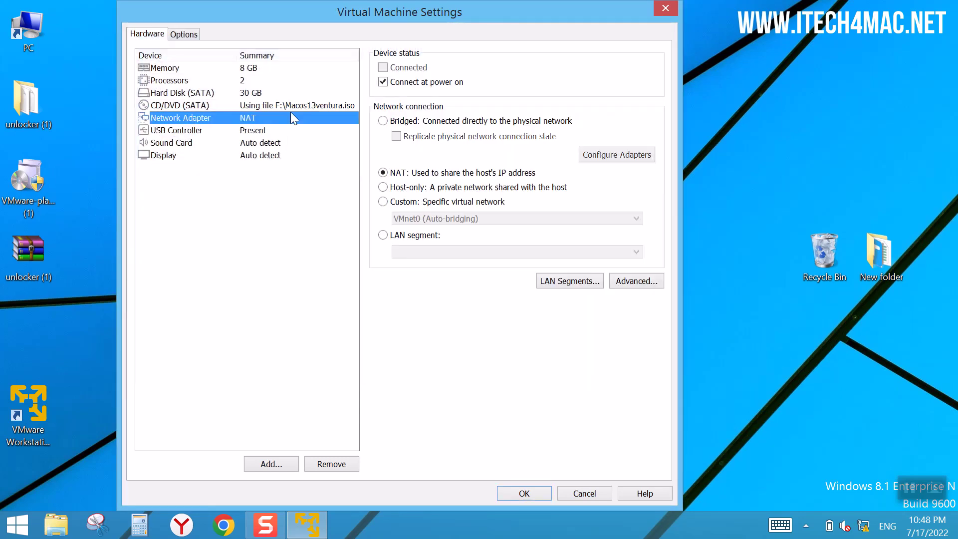
click(290, 129)
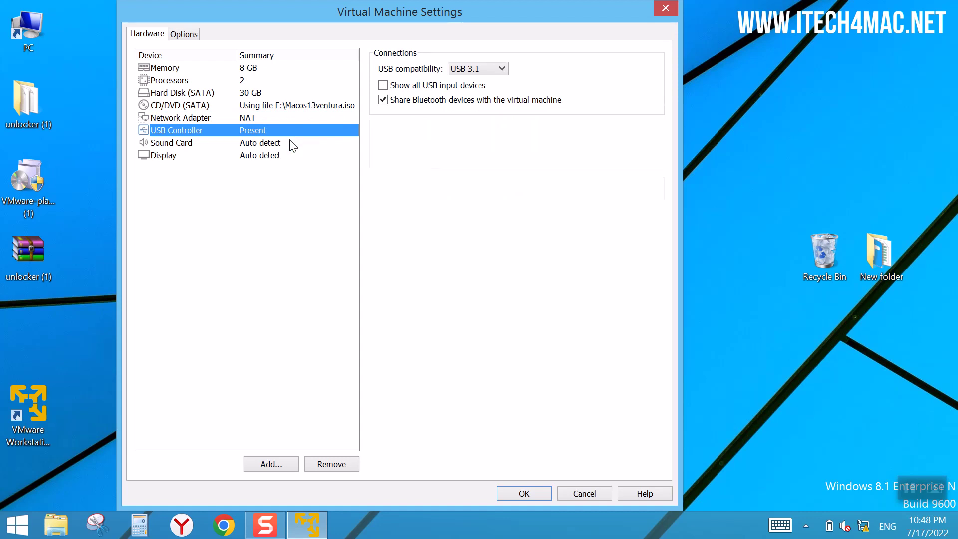
click(289, 142)
click(290, 155)
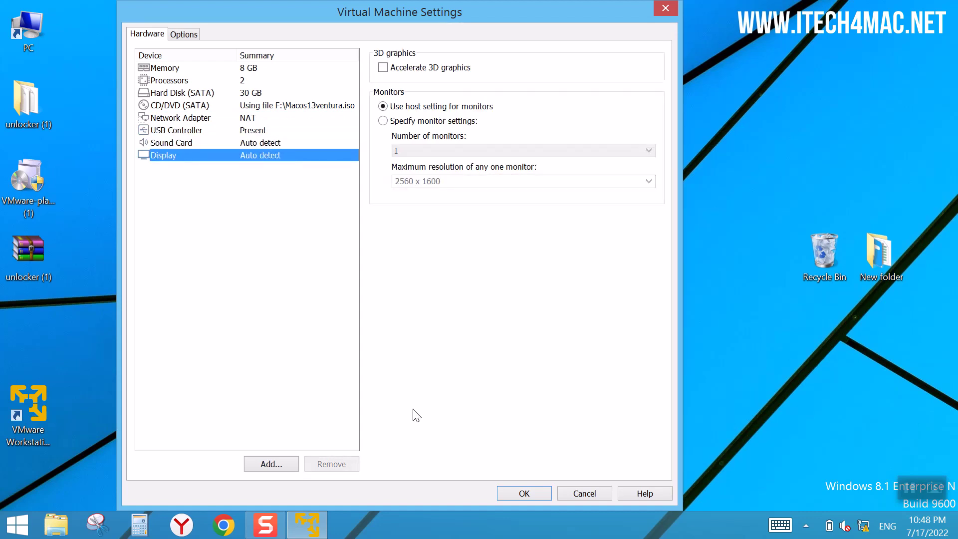
click(535, 491)
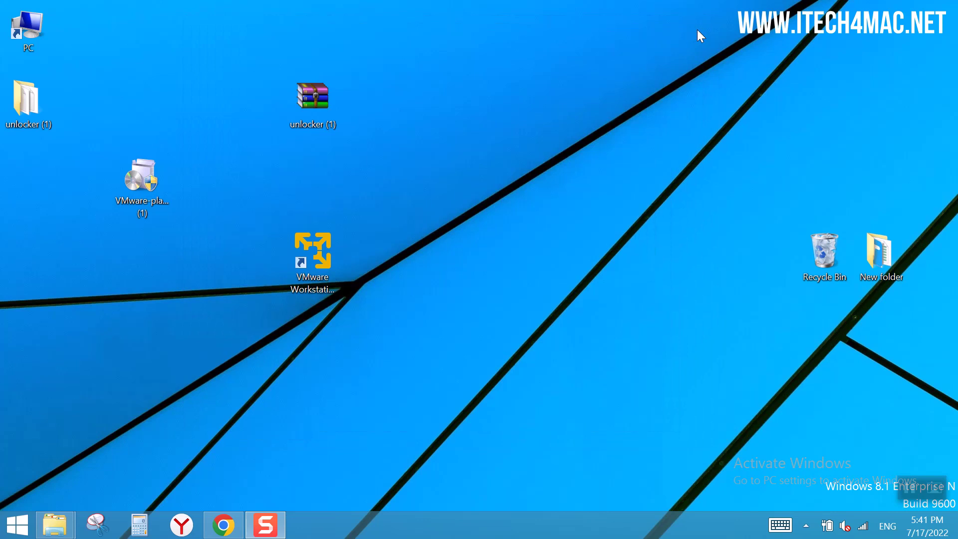
- Browse to Documents > Virtual Machines > macOS 13 and show actions for the .vmx file
double_click(21, 23)
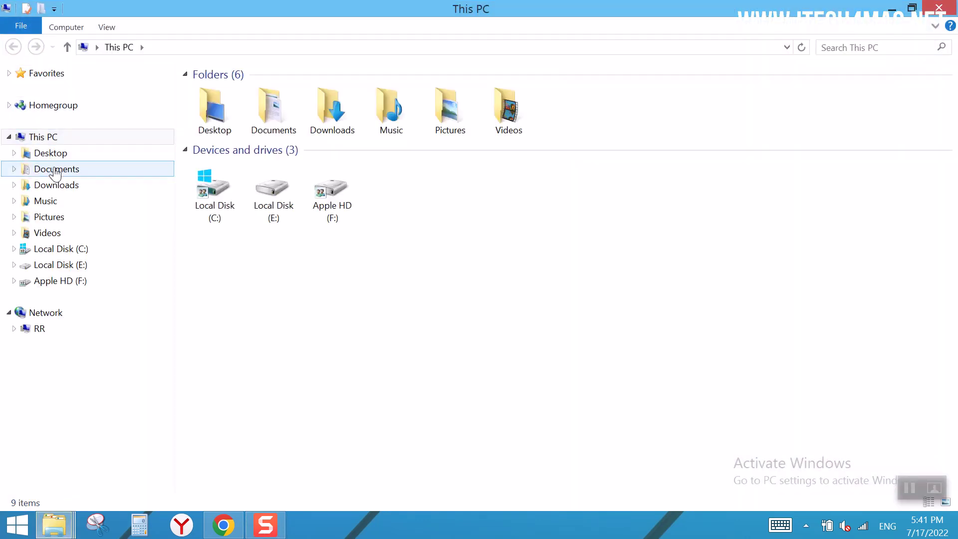
click(56, 169)
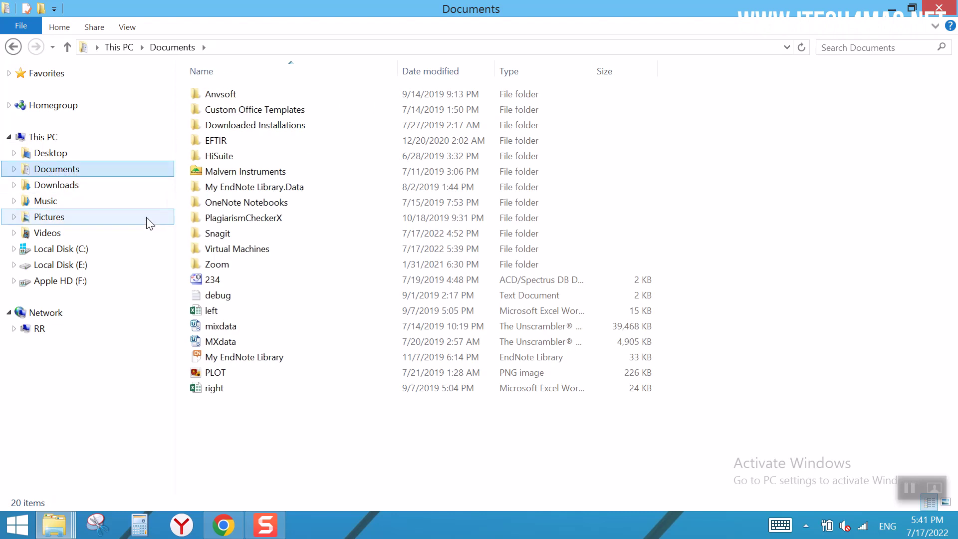
double_click(237, 249)
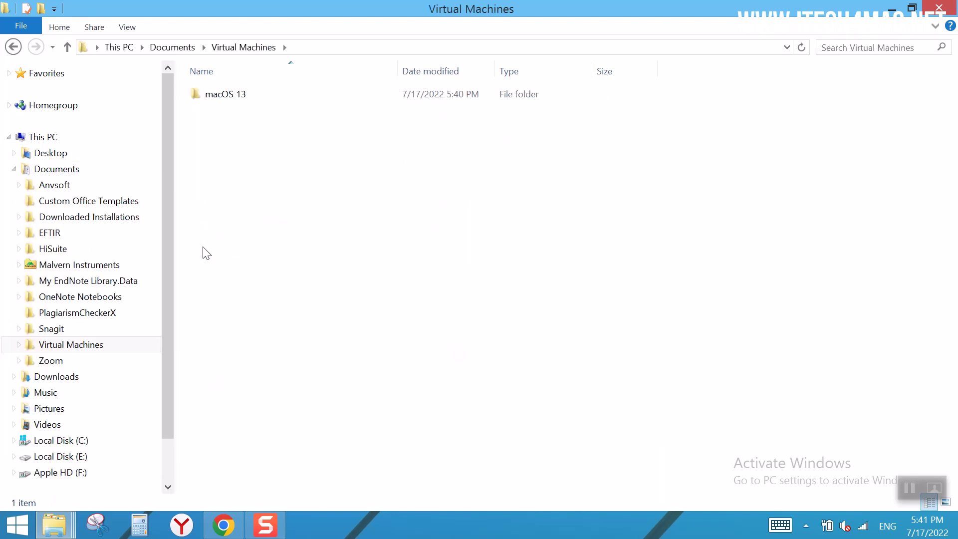
double_click(239, 95)
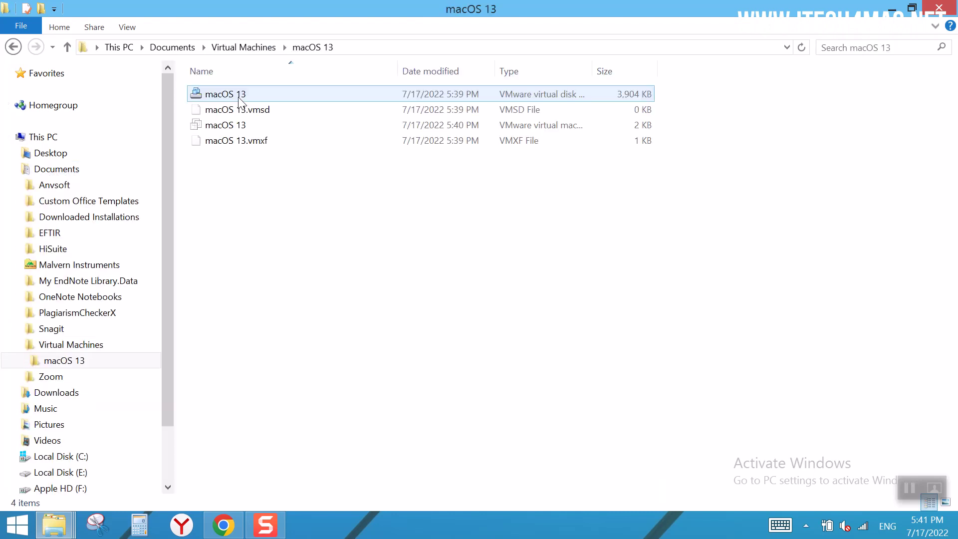
click(225, 125)
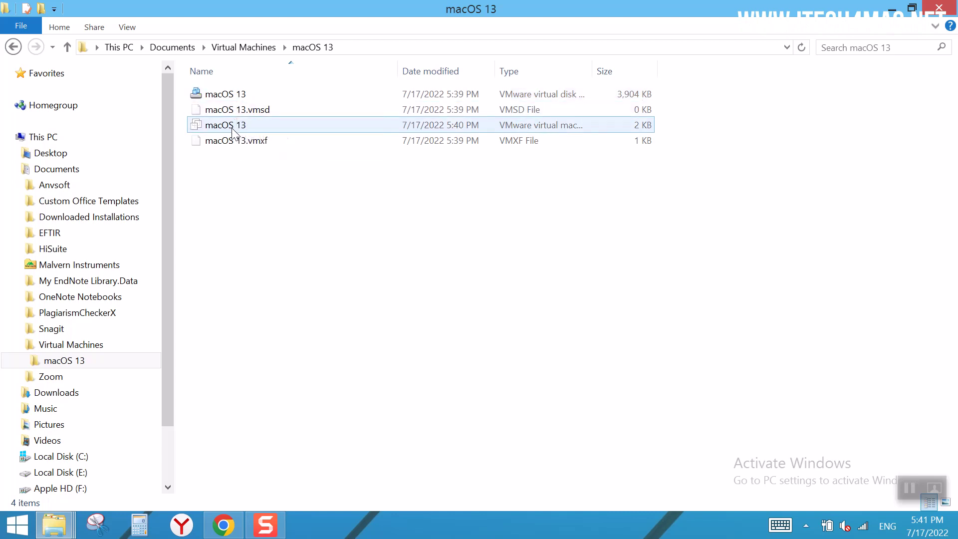
click(235, 129)
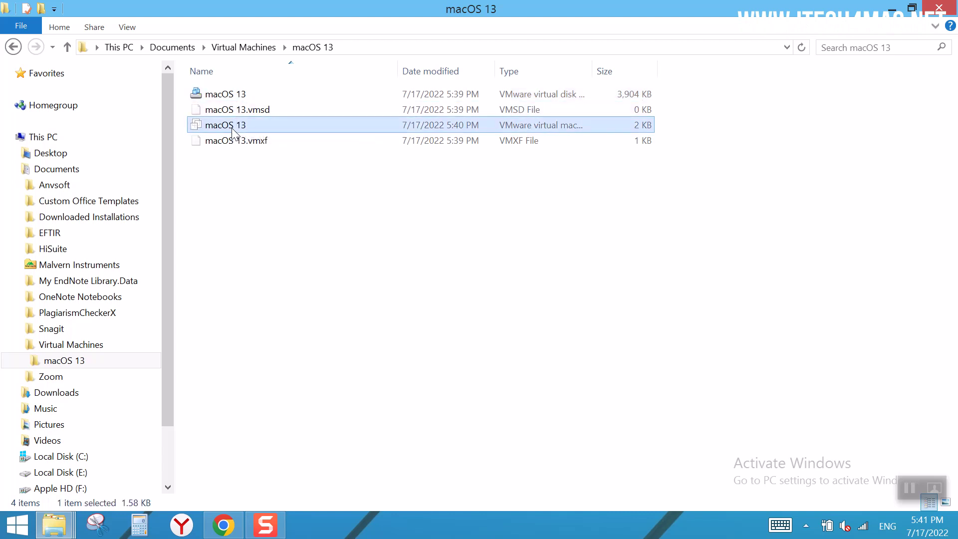
right_click(234, 131)
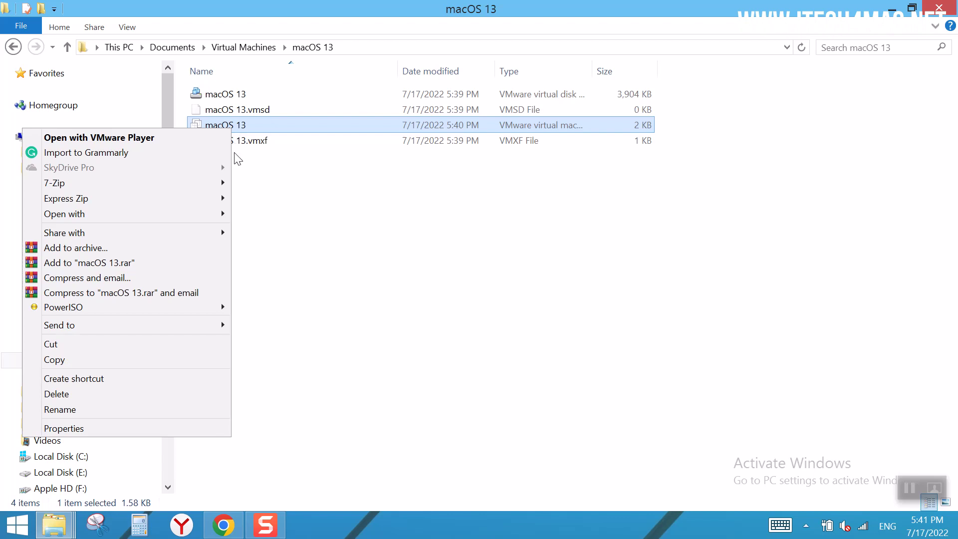
mouse_move(64, 214)
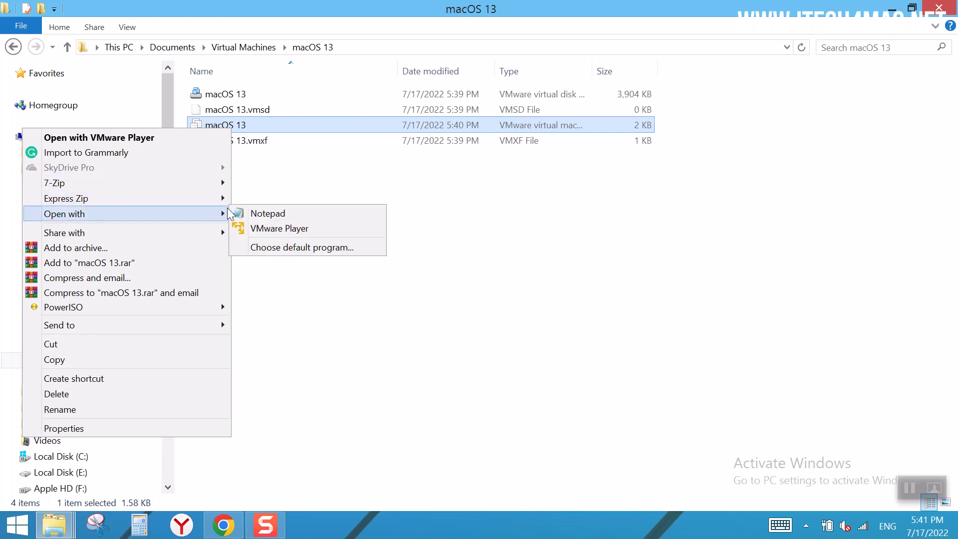
- Edit the .vmx in Notepad: the e1000e network device line and the smc.version = "0" line
click(254, 209)
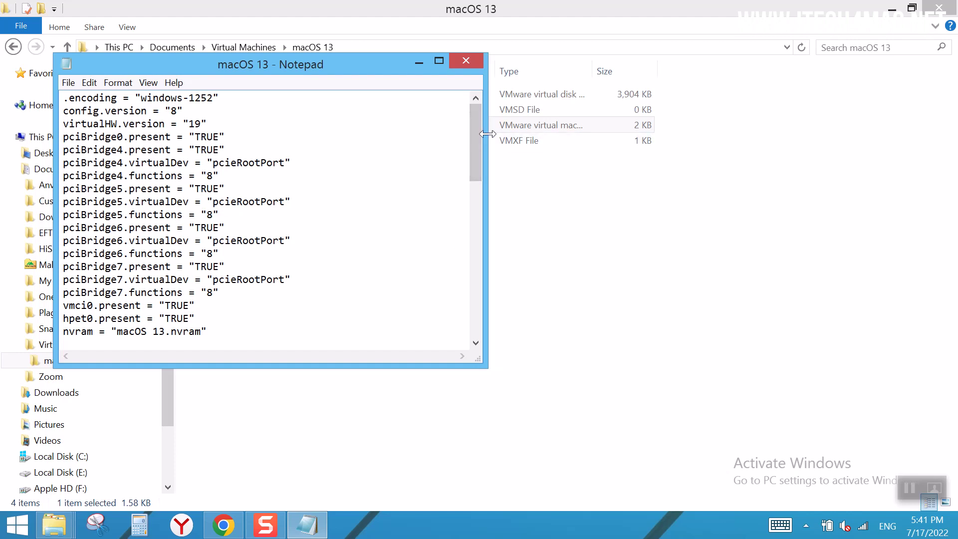
drag(480, 140, 470, 317)
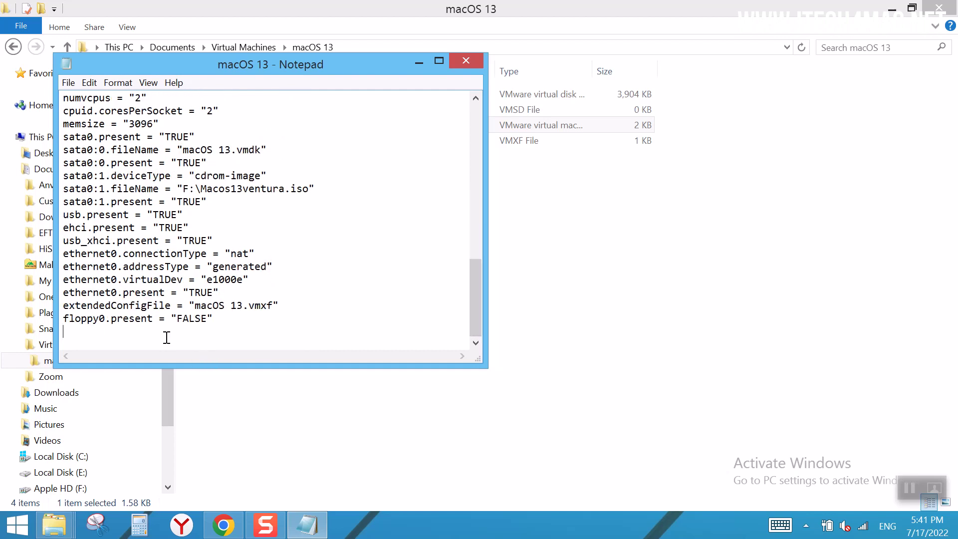
text(sm)
text(c.v)
text(ers)
text(io)
text(n =)
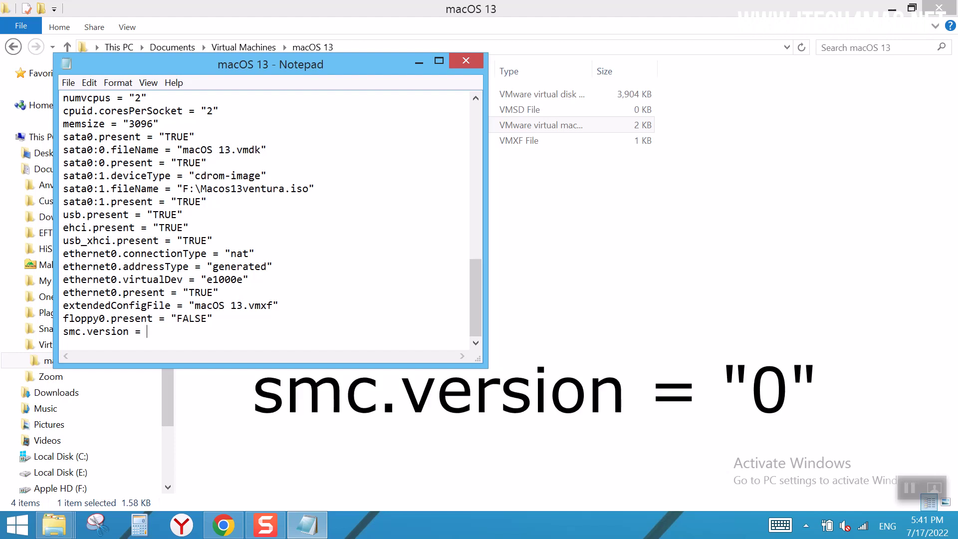
text(")
text(0)
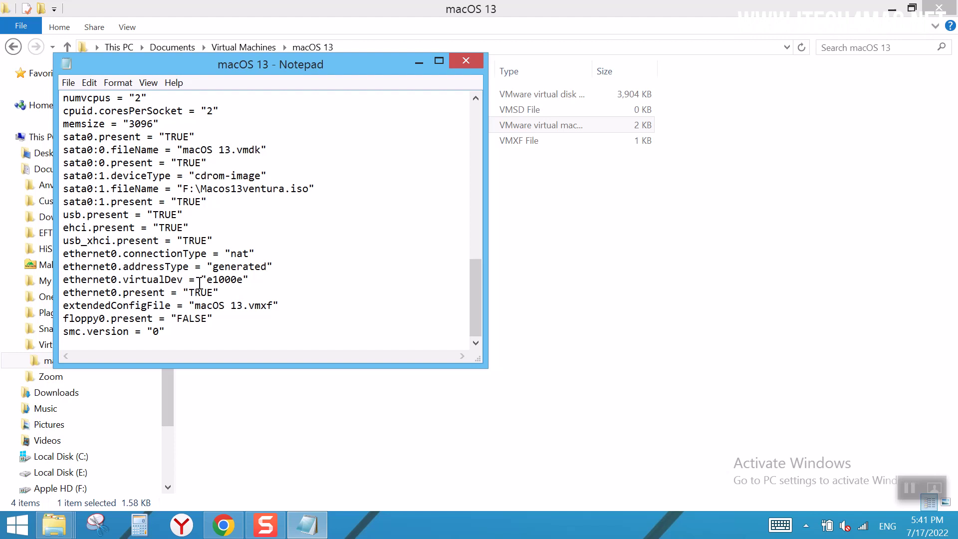
drag(208, 279, 243, 279)
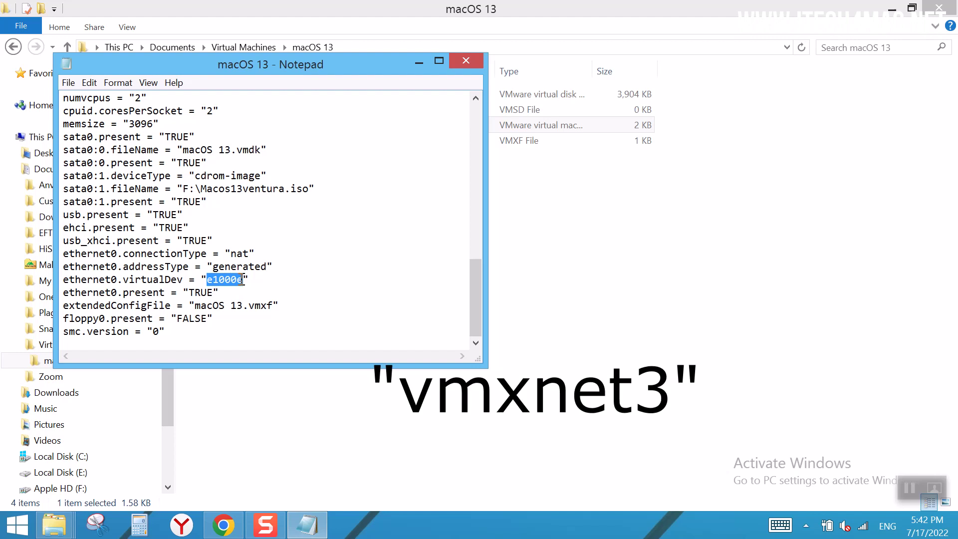
text(vm)
text(xn)
text(et)
text(3)
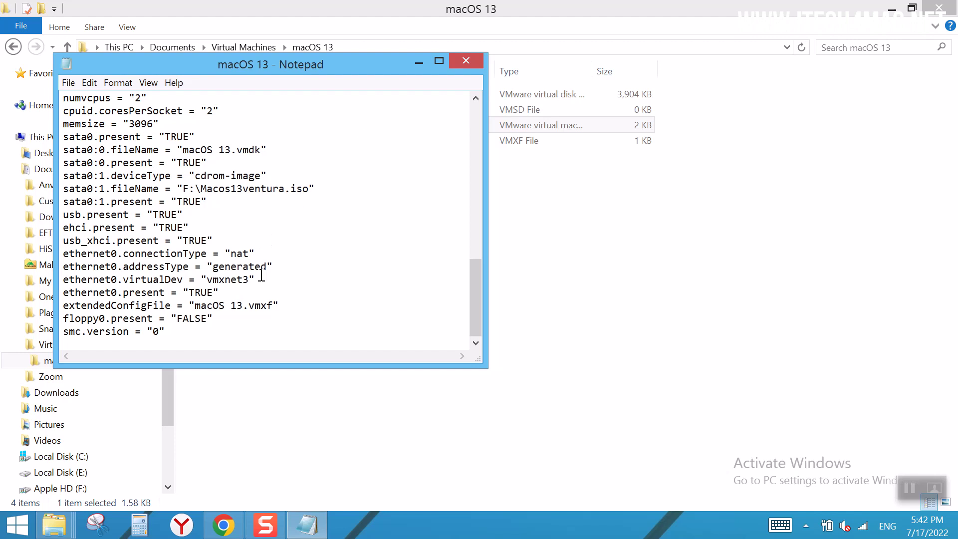
drag(257, 279, 72, 280)
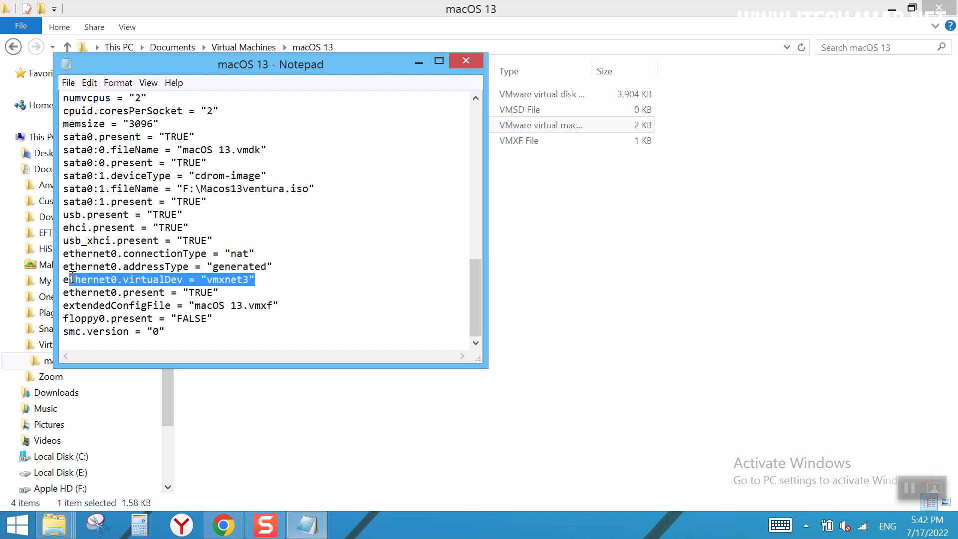
drag(166, 332, 61, 331)
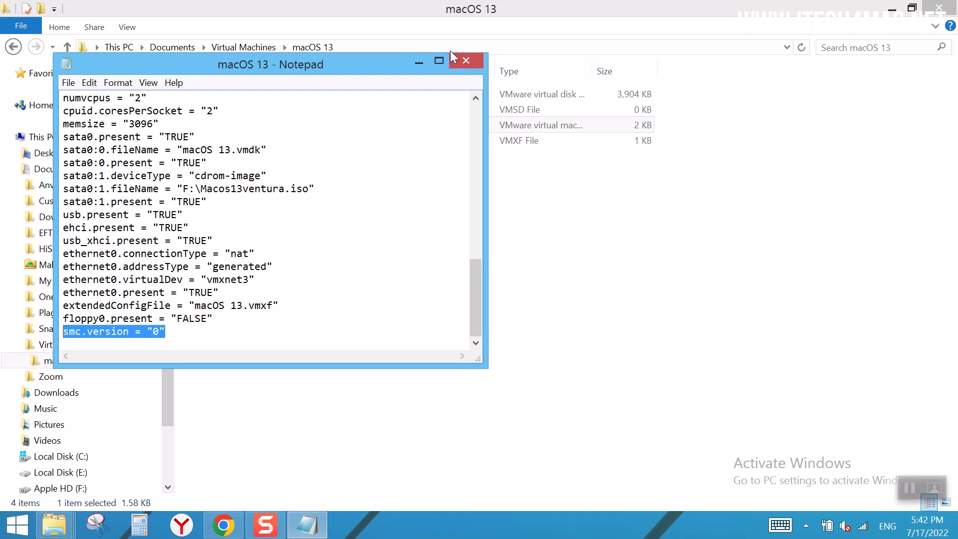
- Save the configuration file, close Notepad and File Explorer, and show the VMware Player shortcut's options
click(464, 60)
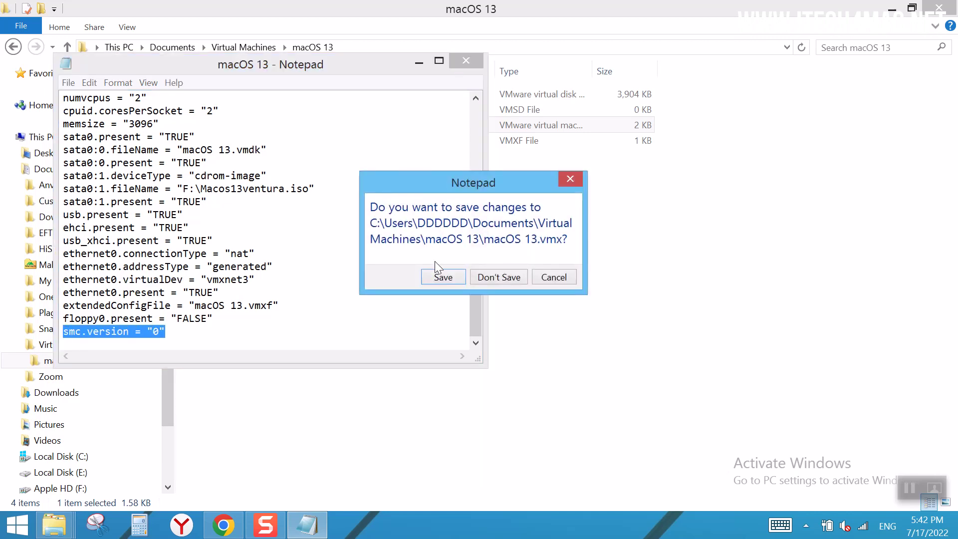
click(442, 277)
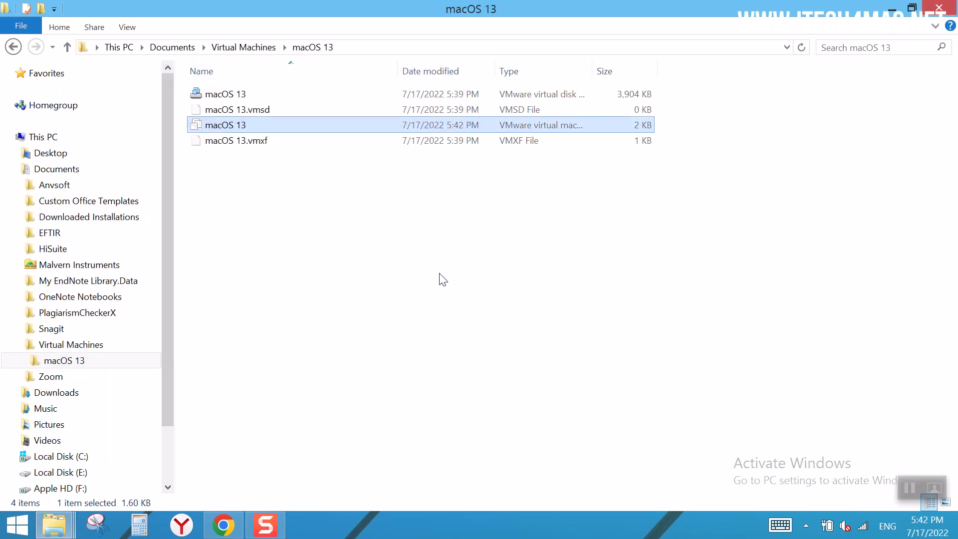
click(939, 9)
right_click(318, 248)
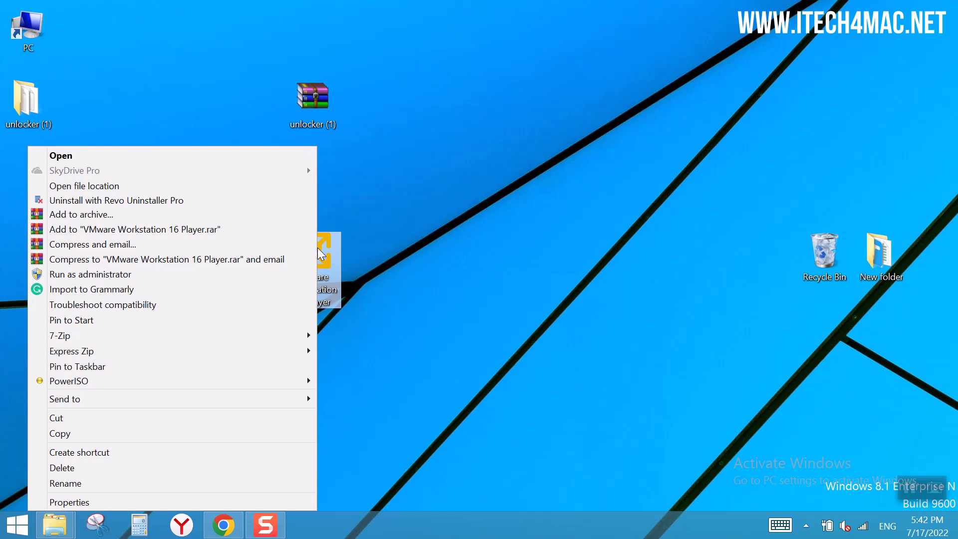
- Run VMware Player as administrator and boot the macOS 13 virtual machine
click(249, 275)
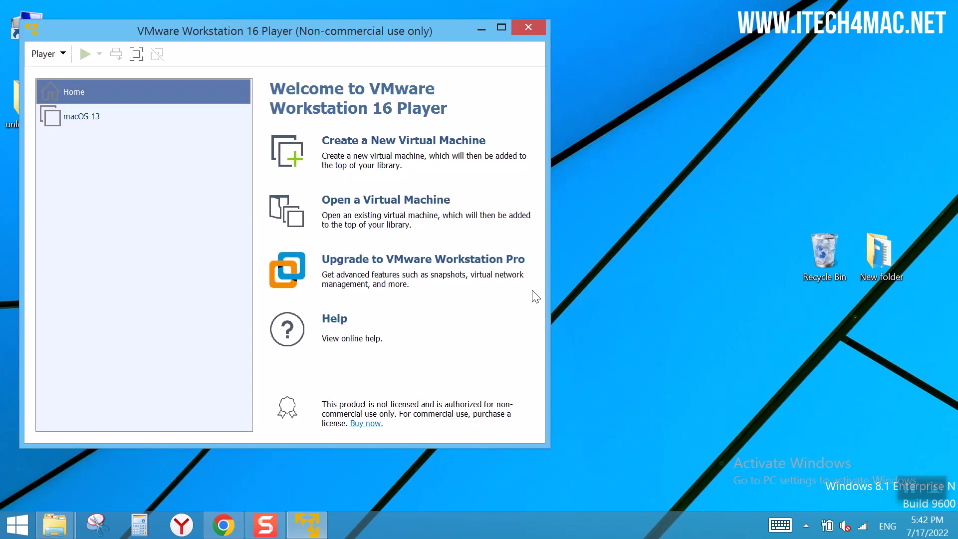
click(102, 119)
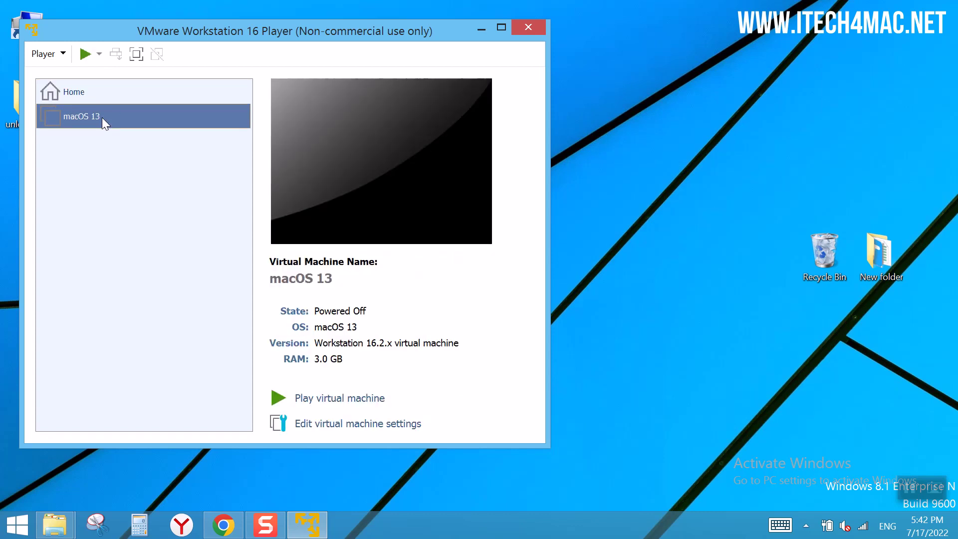
click(360, 405)
click(807, 525)
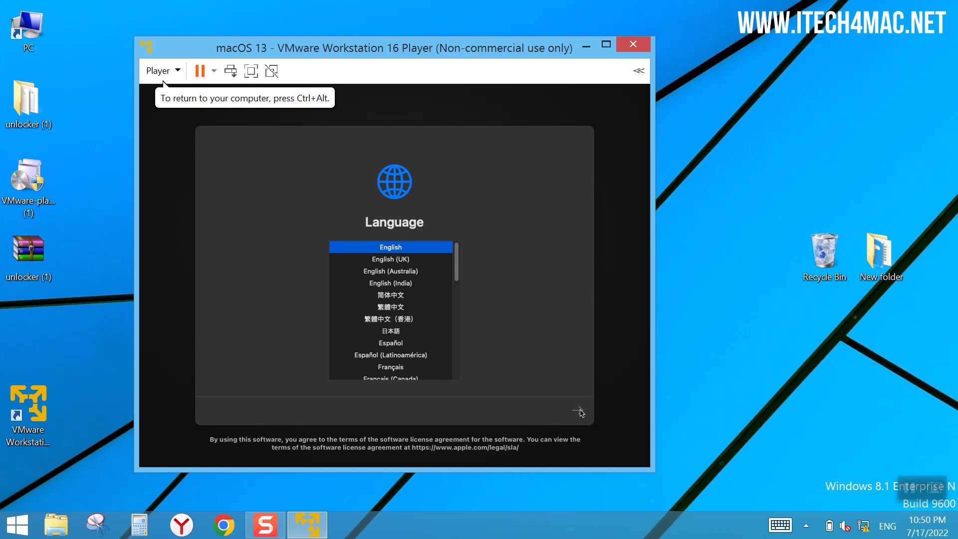
- Accept English on the Language screen and open Disk Utility from the Recovery options
click(581, 411)
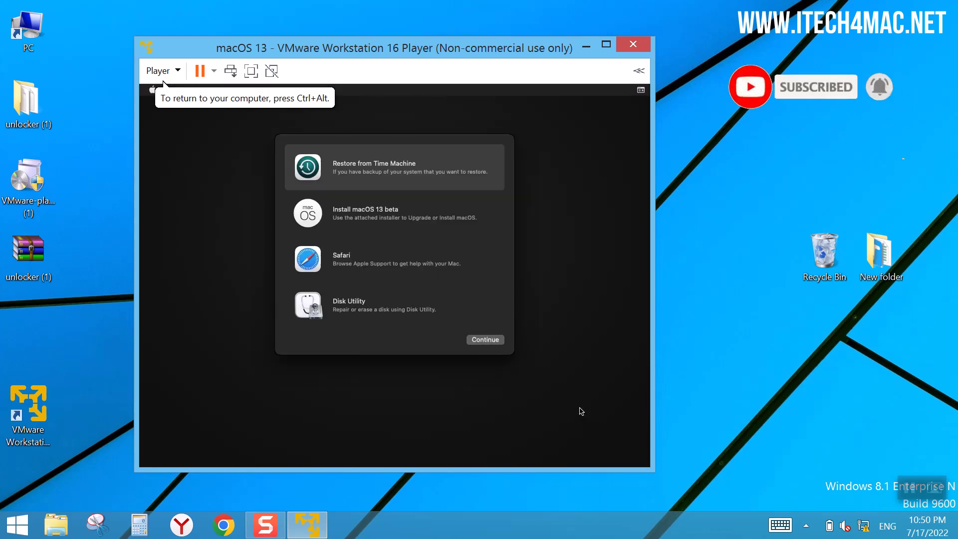
click(396, 213)
click(362, 309)
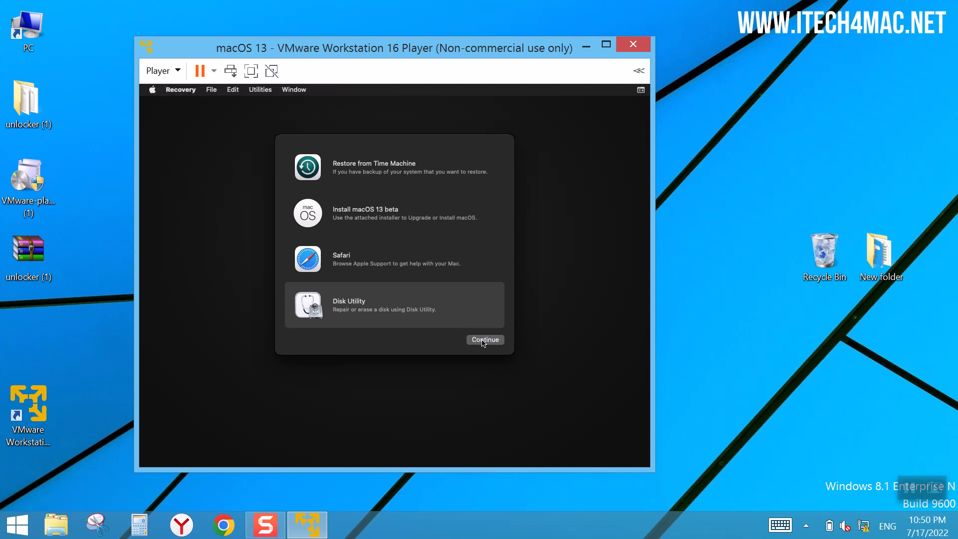
click(484, 340)
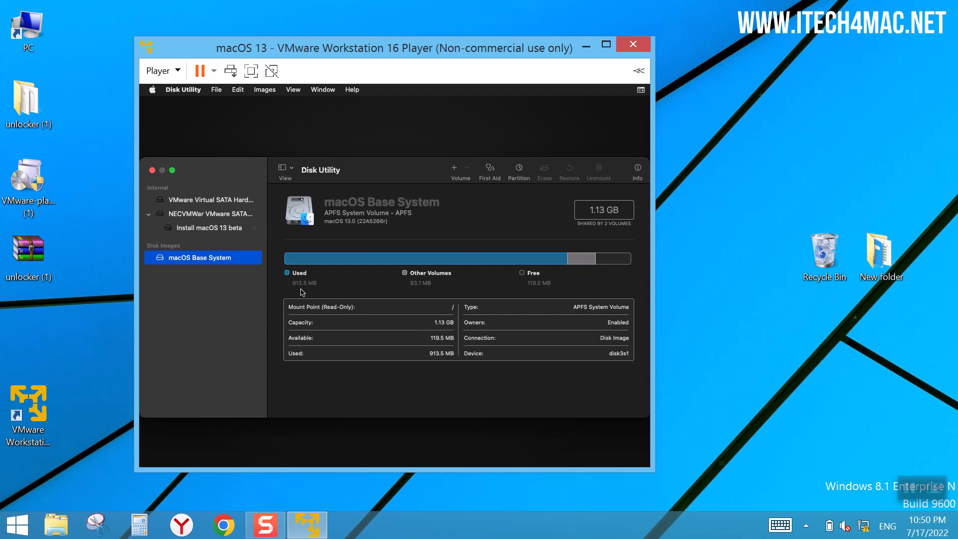
- Erase the VMware Virtual SATA Hard Drive as Mac OS Extended (Journaled) with GUID Partition Map
click(234, 201)
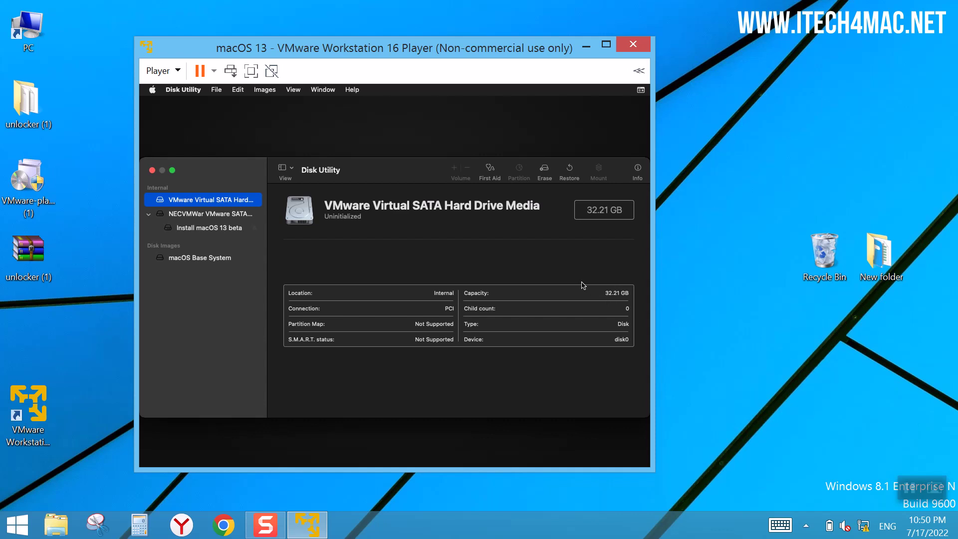
click(545, 170)
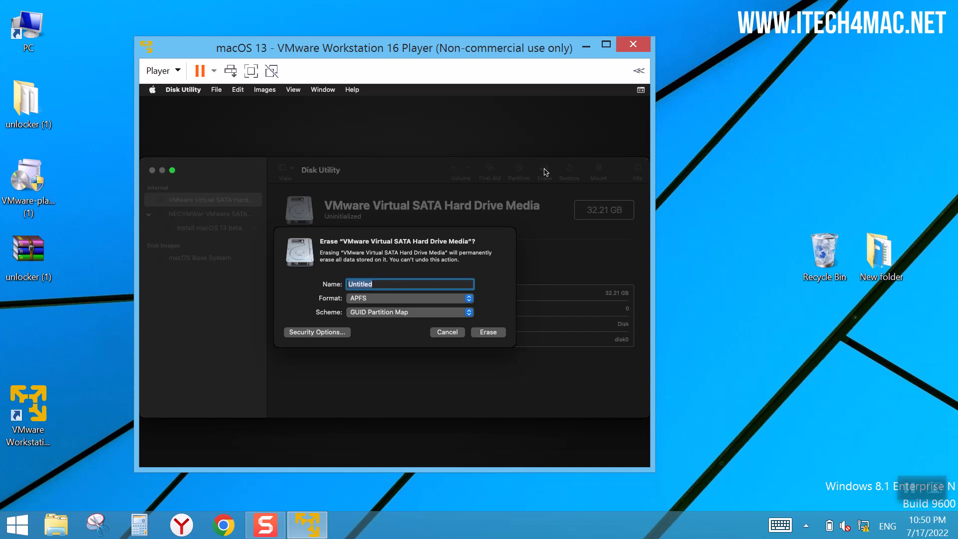
click(420, 313)
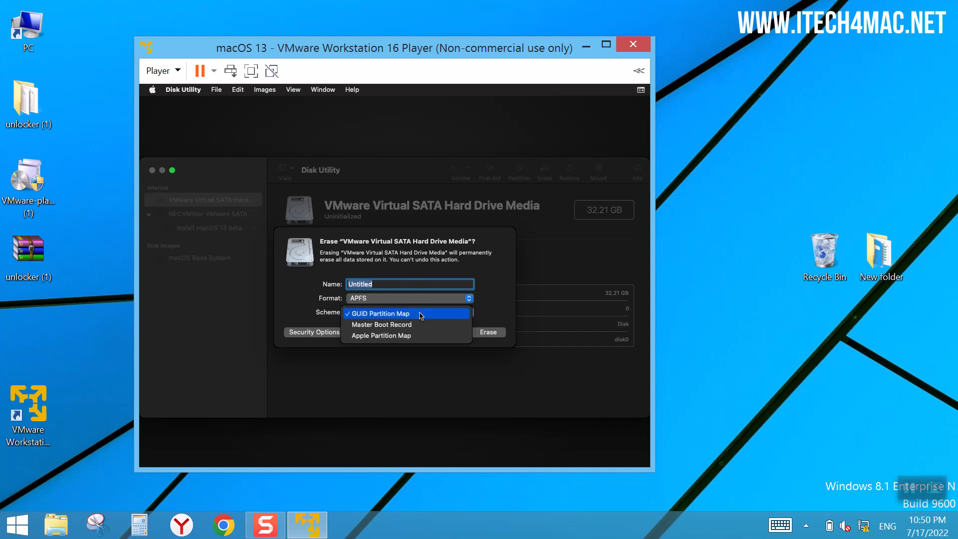
click(420, 315)
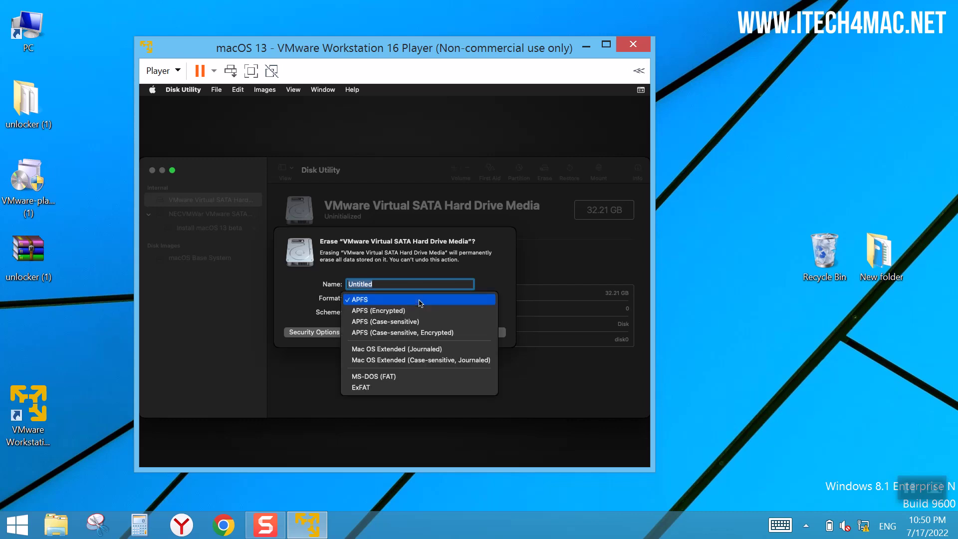
click(420, 350)
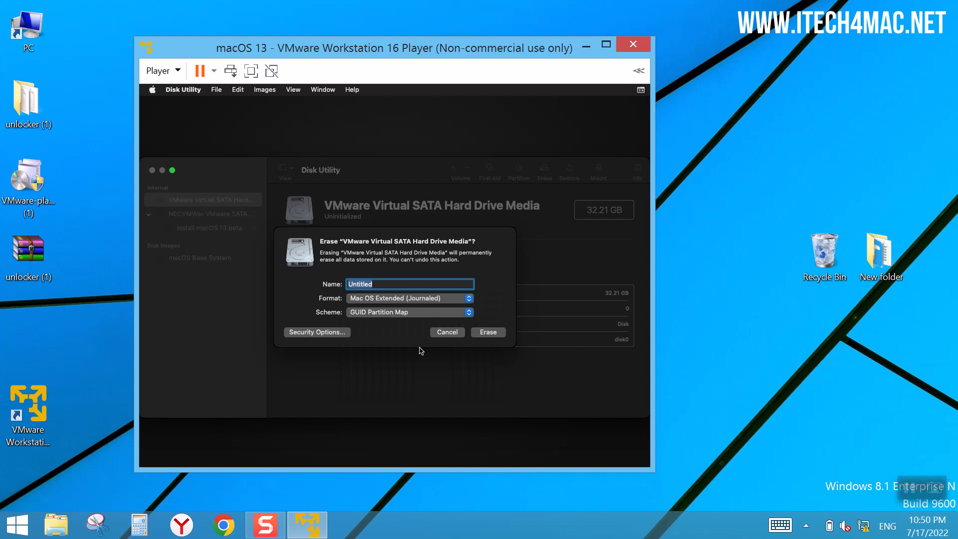
click(488, 332)
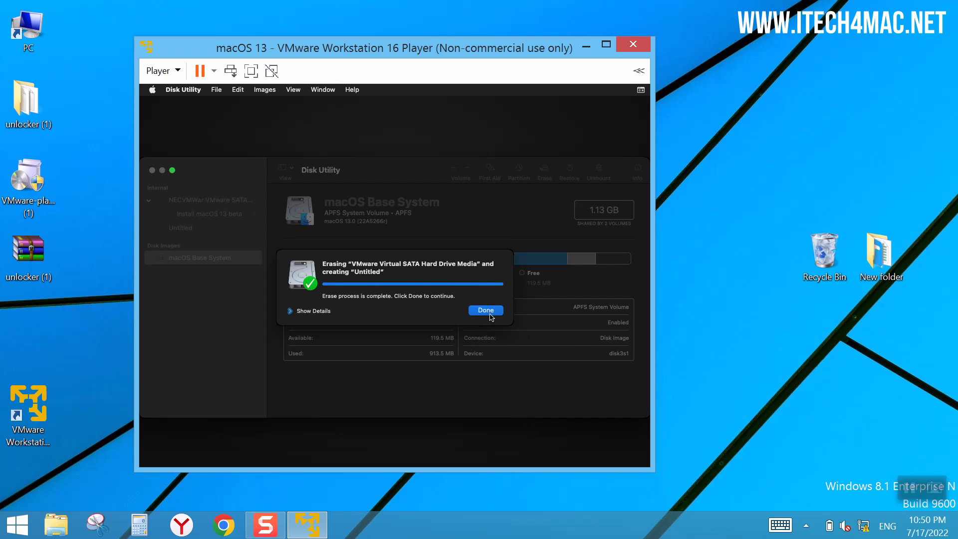
click(485, 310)
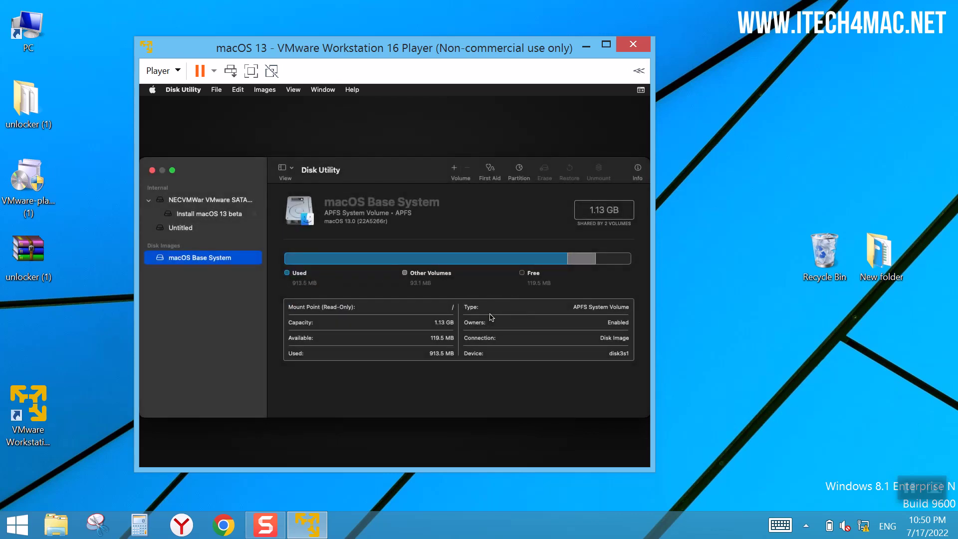
- Start Install macOS 13 beta, accept the license, and install onto the Untitled disk
click(152, 170)
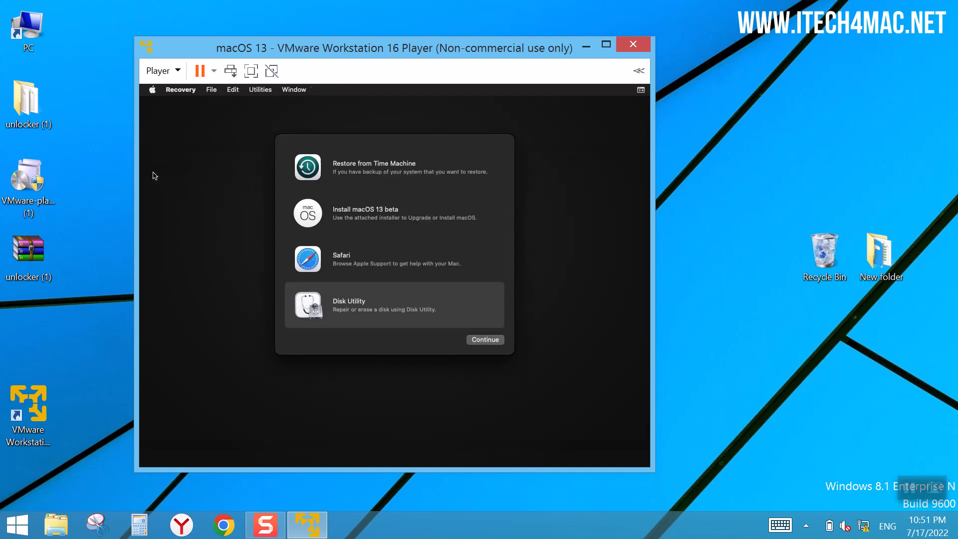
click(358, 219)
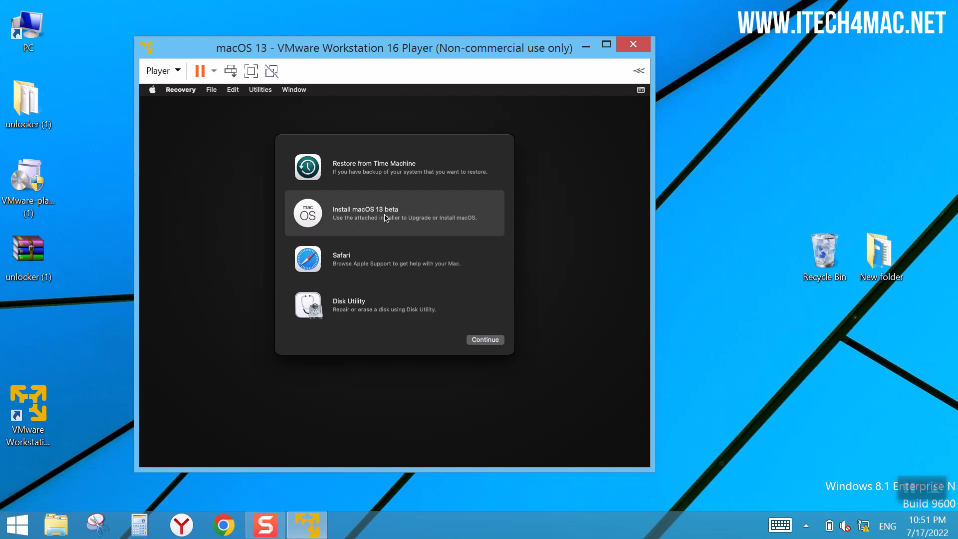
key(Return)
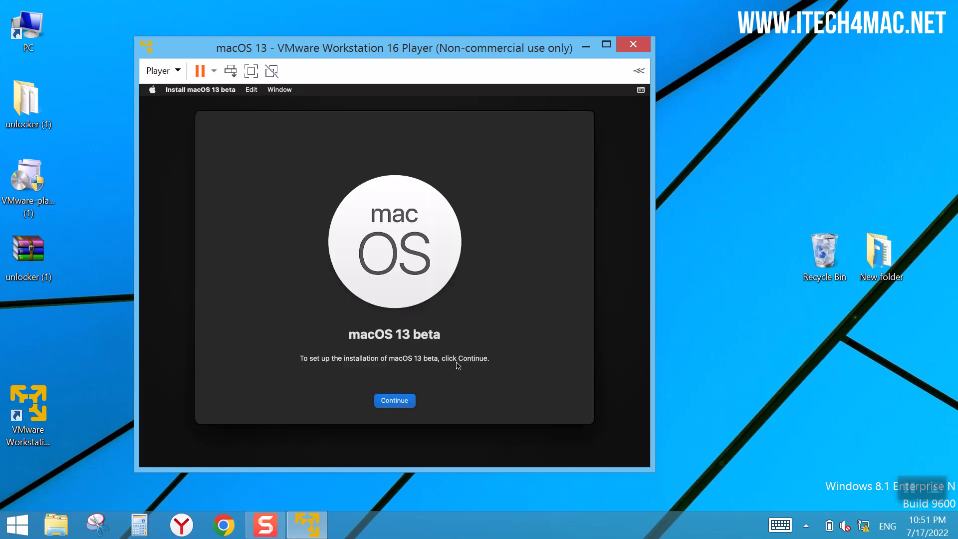
click(406, 401)
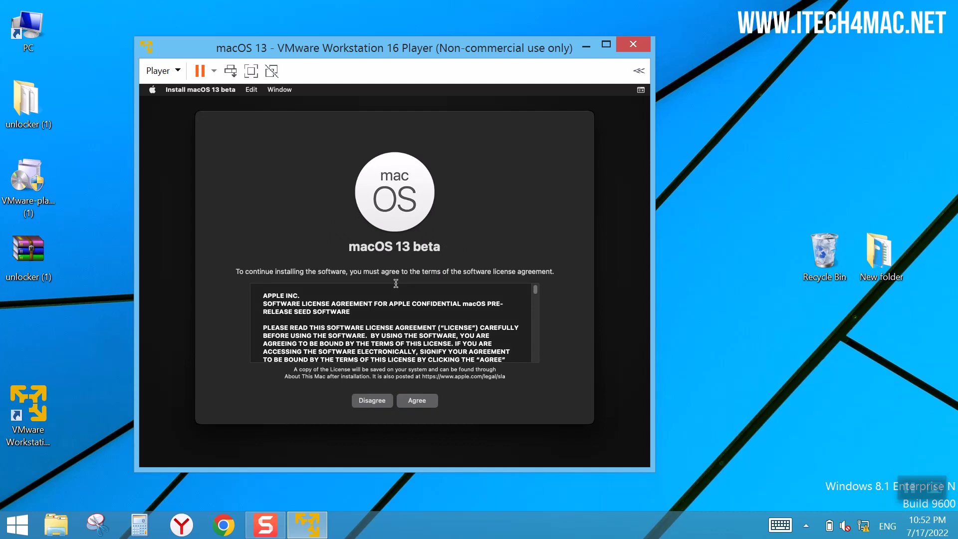
click(417, 400)
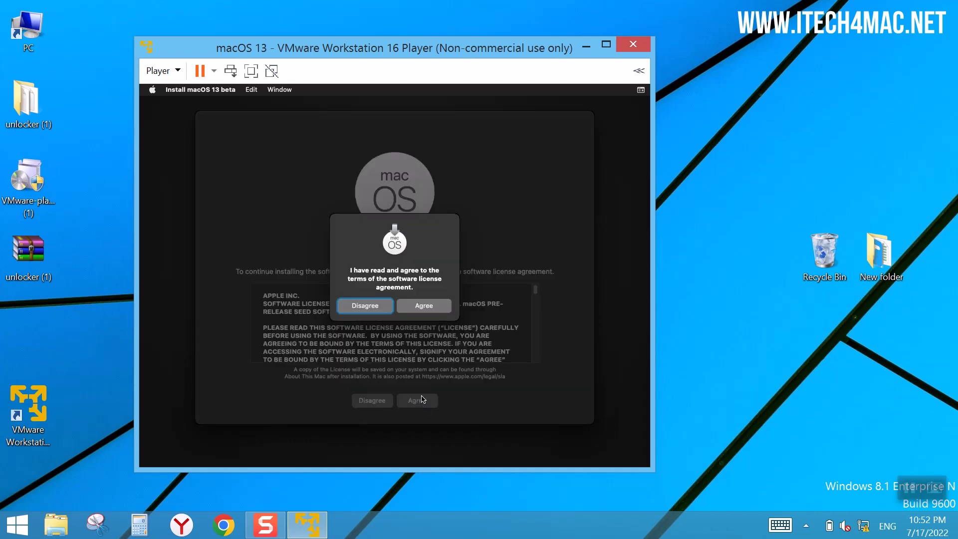
click(423, 306)
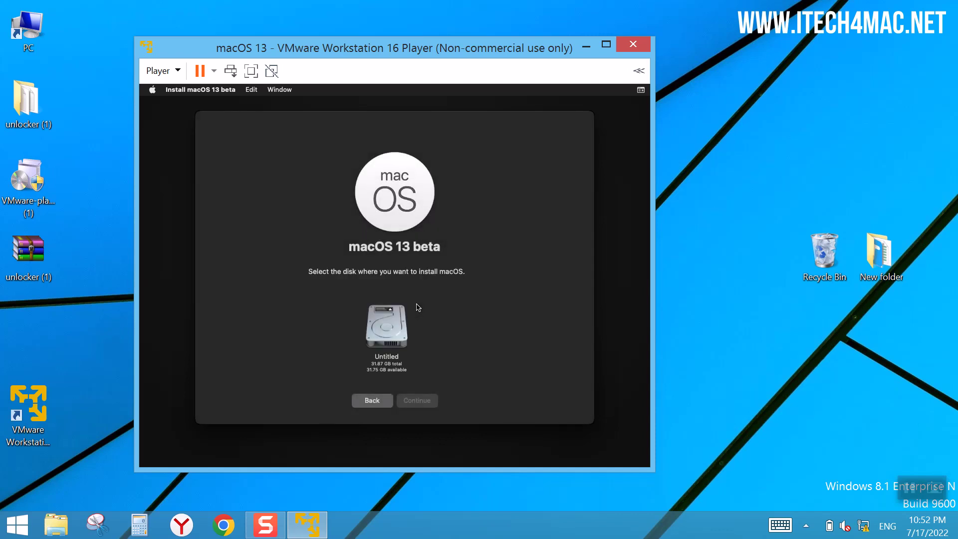
click(395, 329)
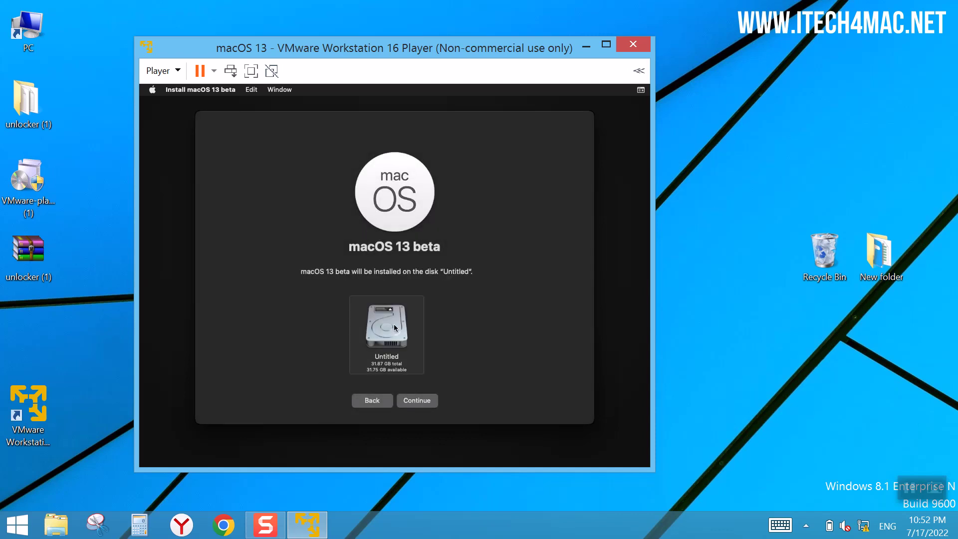
click(424, 402)
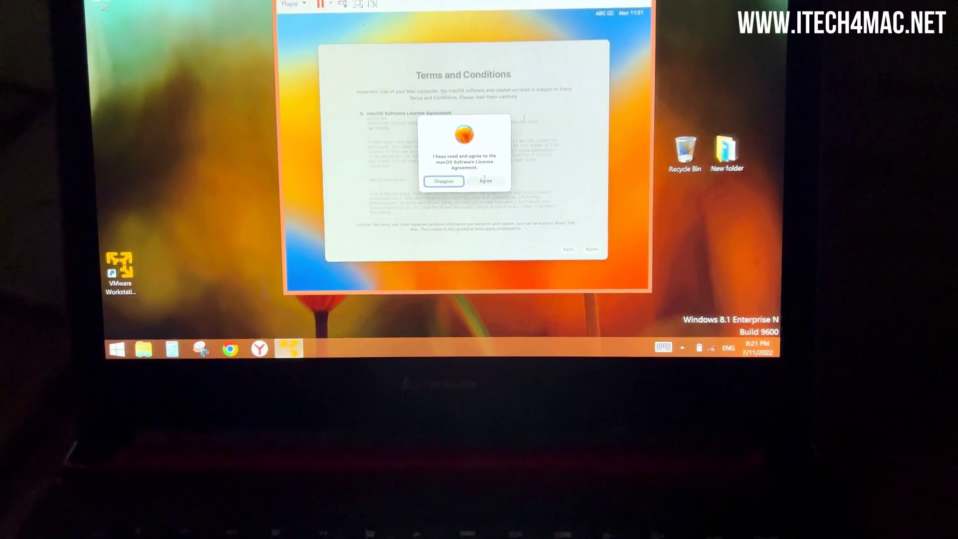
- Agree to the macOS Software License Agreement on the Terms and Conditions sheet
click(491, 278)
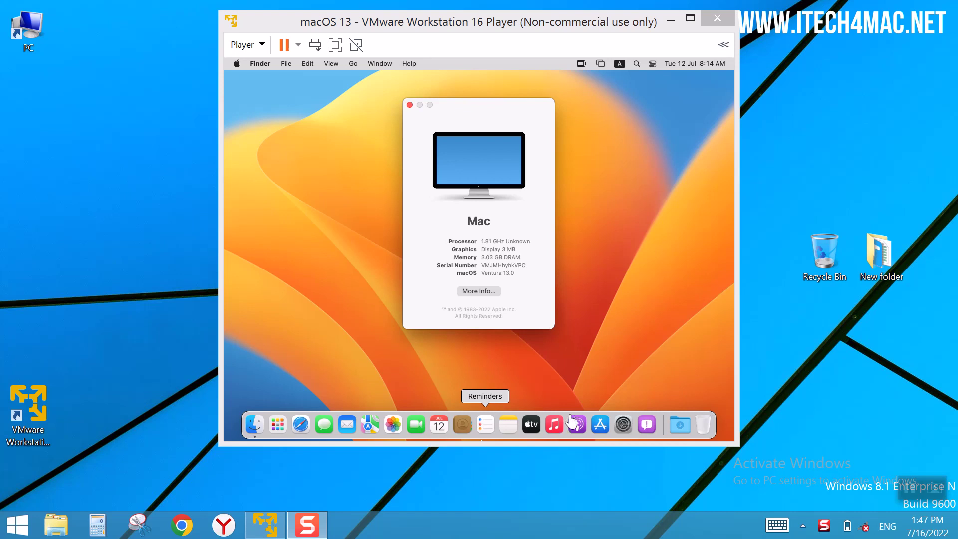
- Focus the VMware Player window and move it slightly down and to the right
click(421, 26)
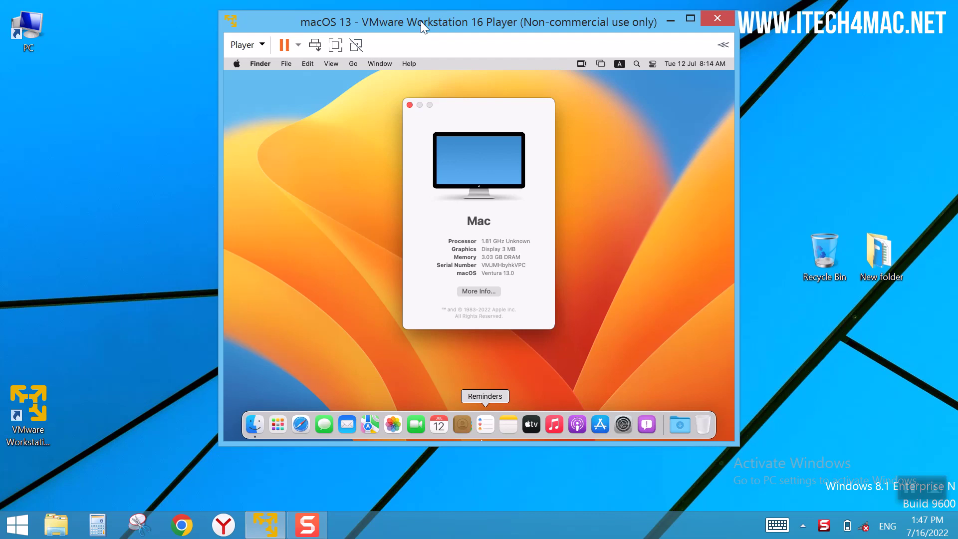
drag(421, 21, 425, 46)
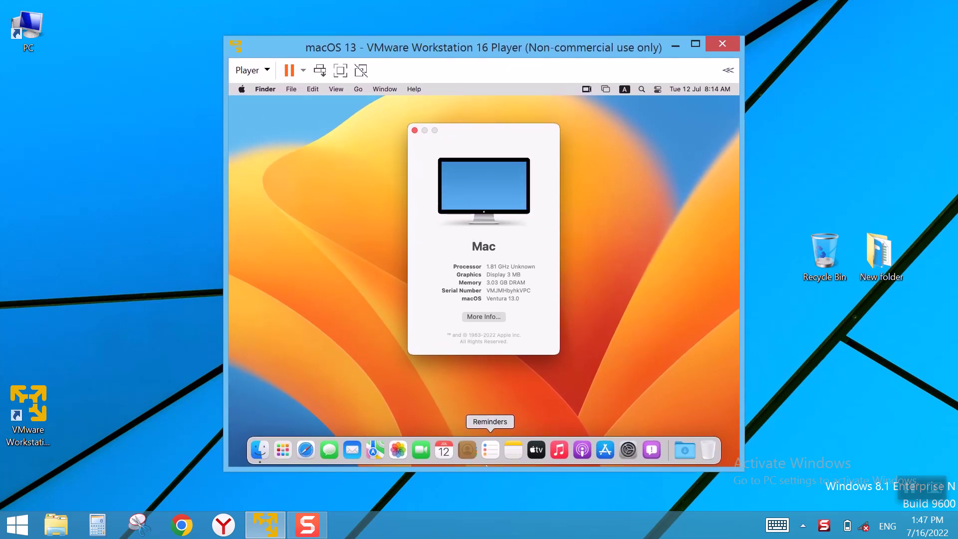